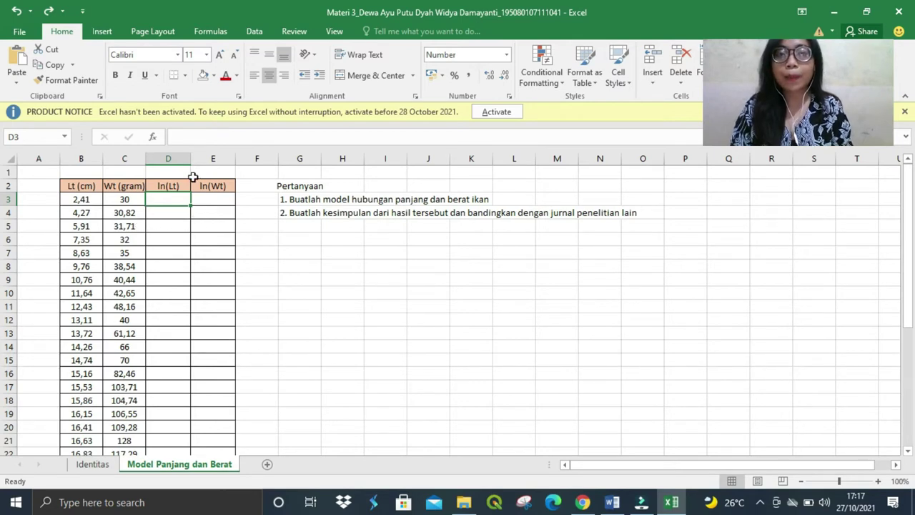
Step: Compute the natural log of length with =LN(B3) in D3 and fill the formula down through D32
click(180, 202)
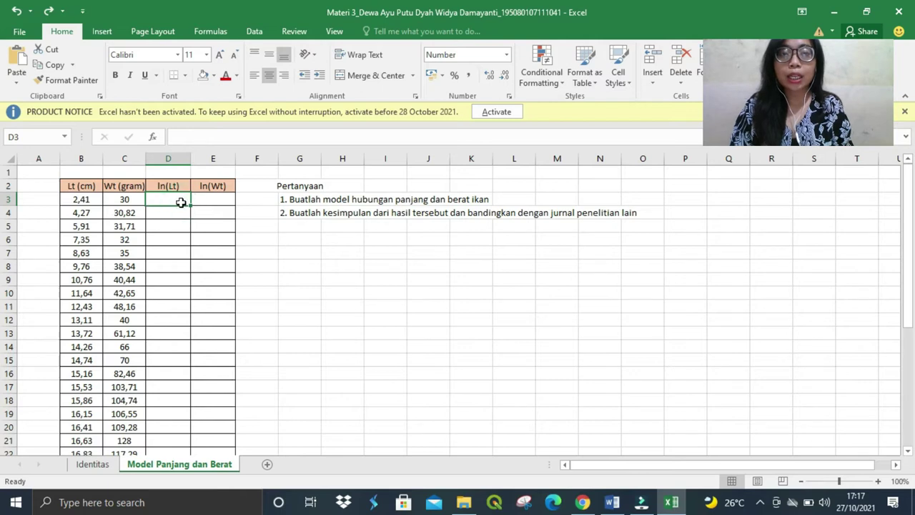
text(=LN)
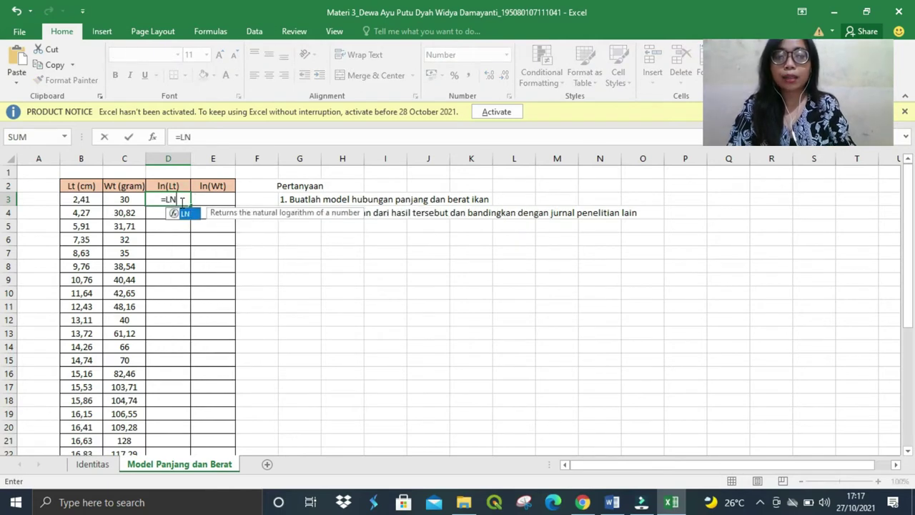
text(()
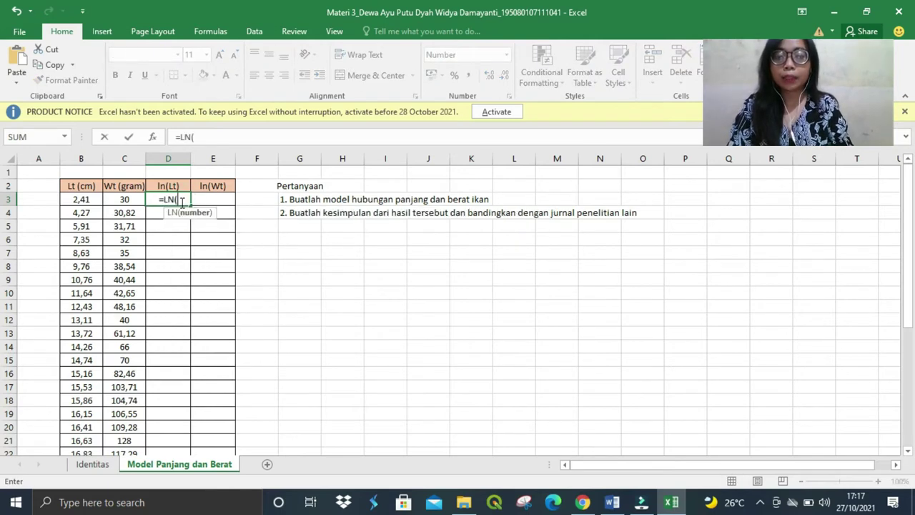
click(90, 204)
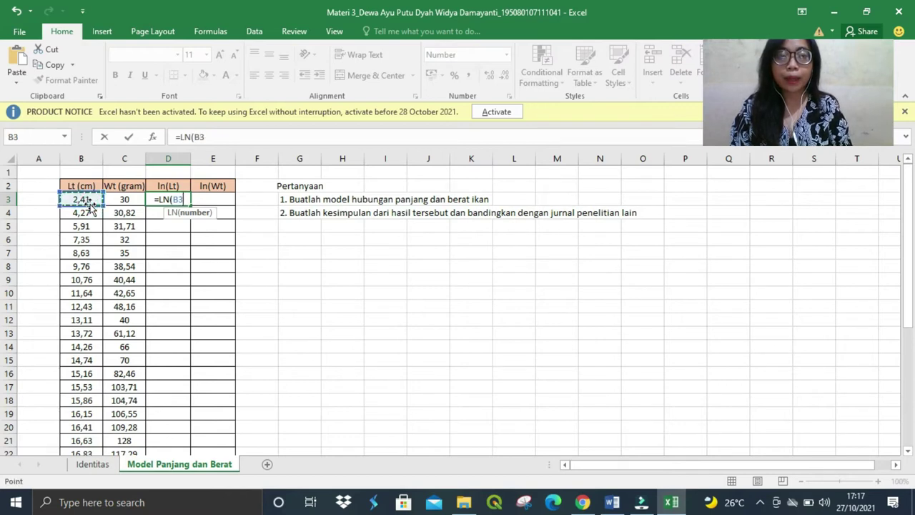
key(Return)
click(183, 200)
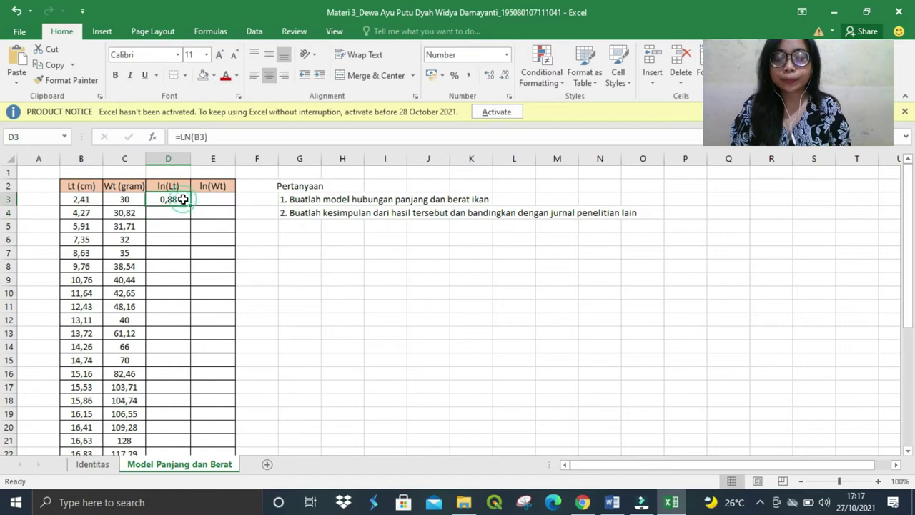
drag(190, 205, 183, 429)
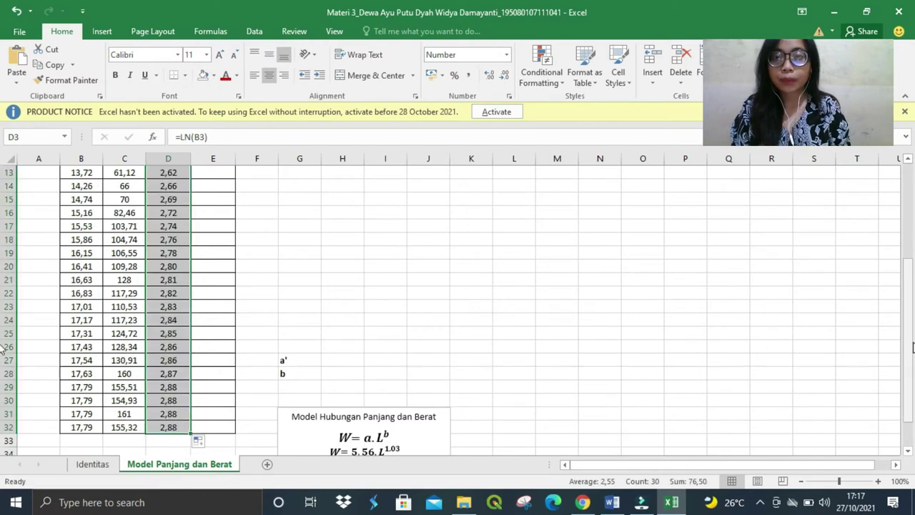
Step: Compute the natural log of weight with =LN(C3) in E3 and fill the formula down through E32
click(906, 184)
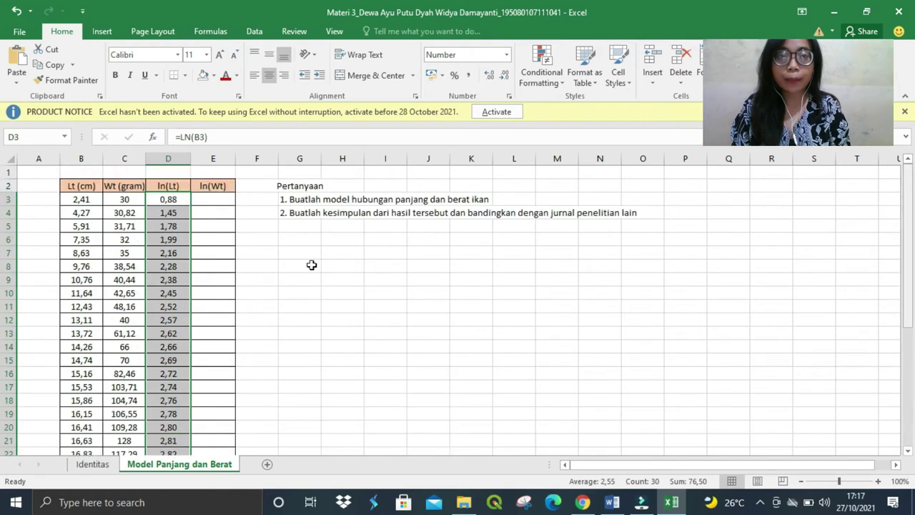
click(214, 208)
click(214, 199)
click(200, 136)
text(=)
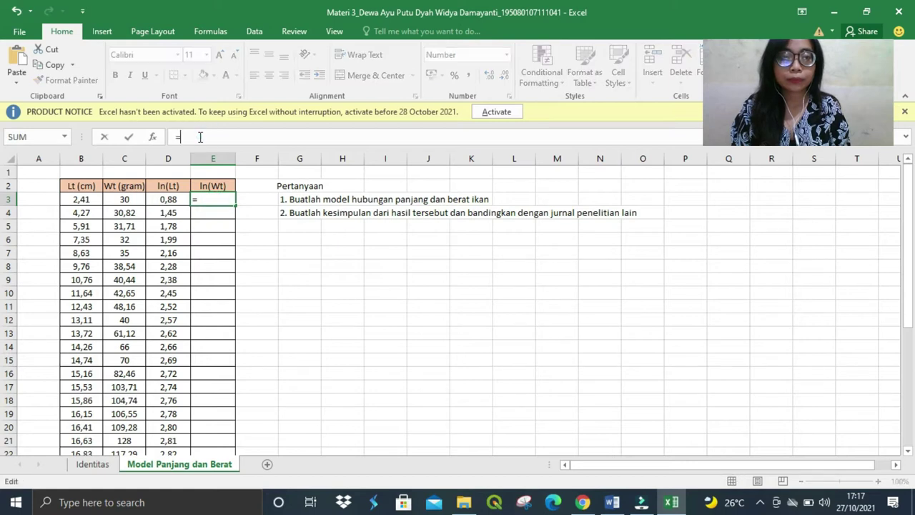
text(LN()
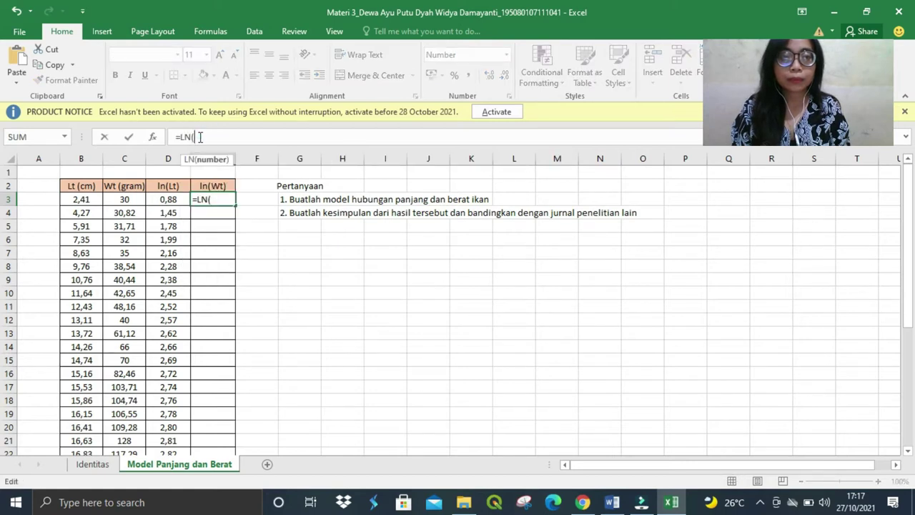
click(138, 199)
key(Return)
click(210, 199)
drag(228, 203, 224, 431)
Step: Label the ln(Lt) column X in D1 and the ln(Wt) column Y in E1
drag(906, 299, 904, 166)
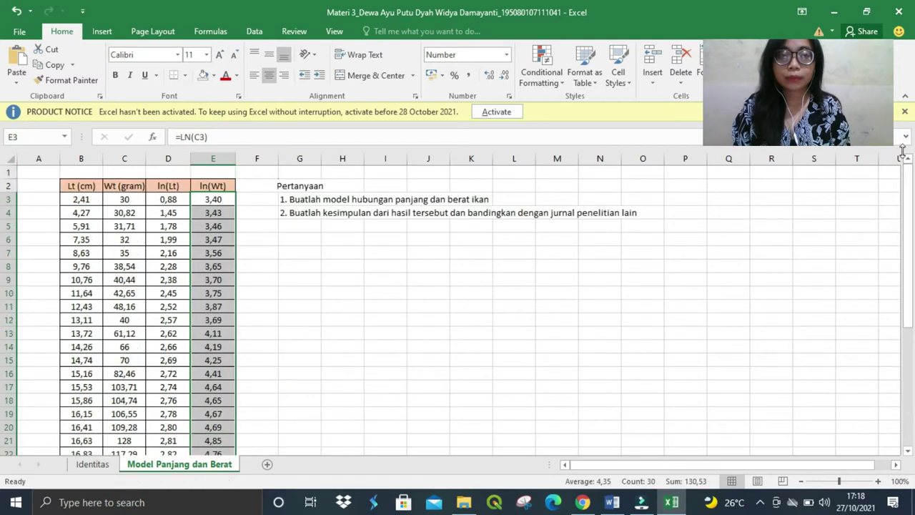
click(297, 240)
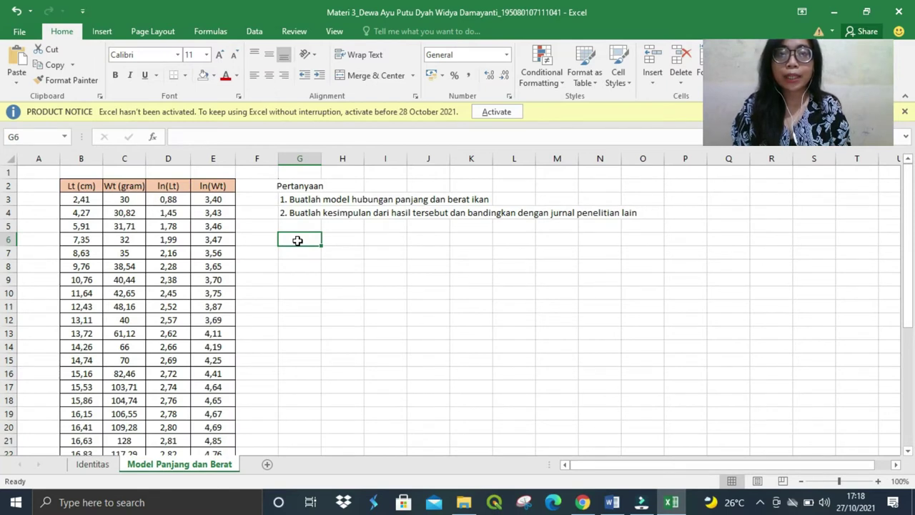
click(173, 173)
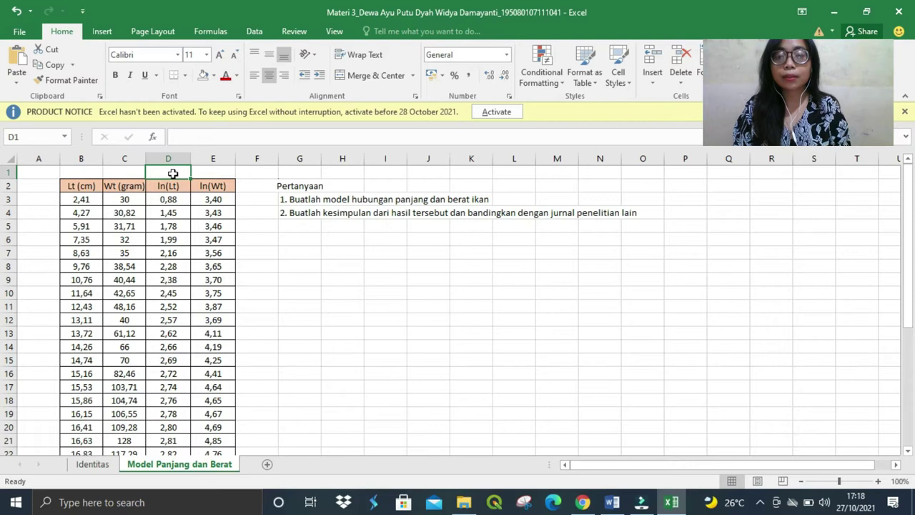
text(X)
key(Tab)
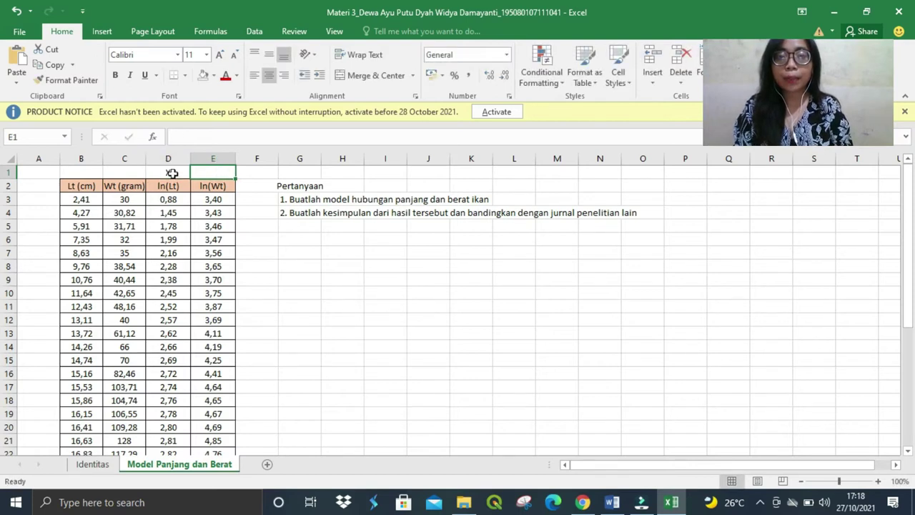
text(Y)
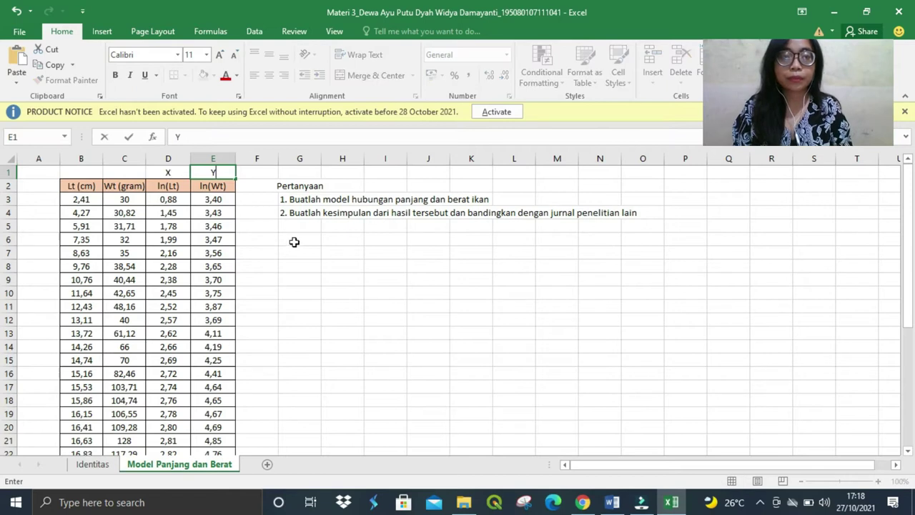
click(294, 242)
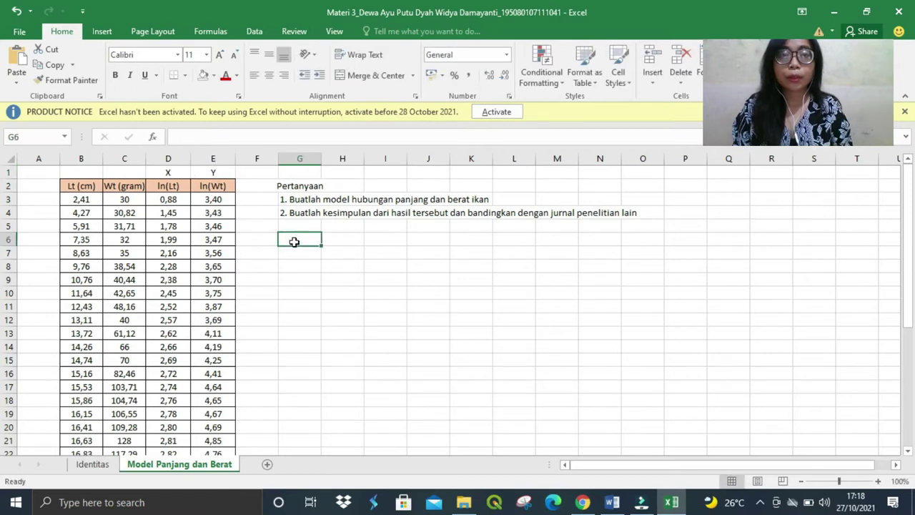
Step: Start a Regression from the data analysis tools and set its Y input range to the ln(Wt) values in E3:E32
click(253, 30)
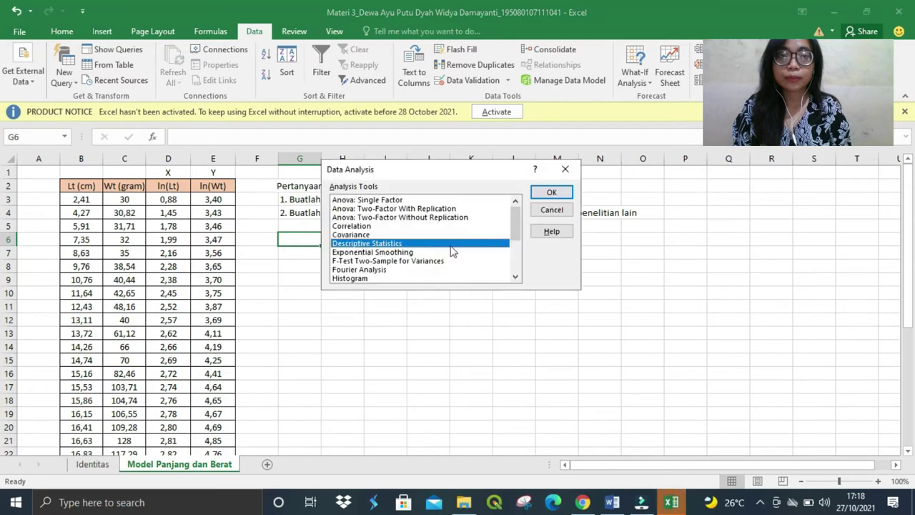
drag(511, 221, 512, 250)
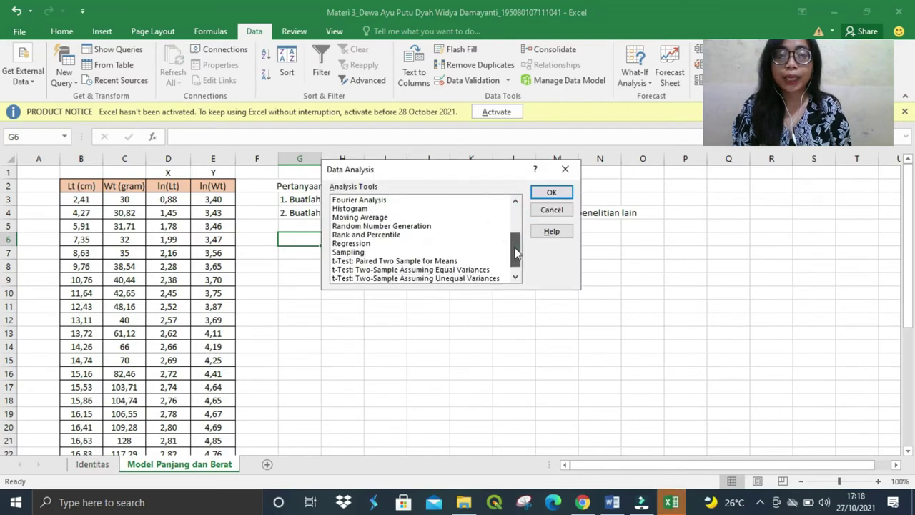
double_click(430, 242)
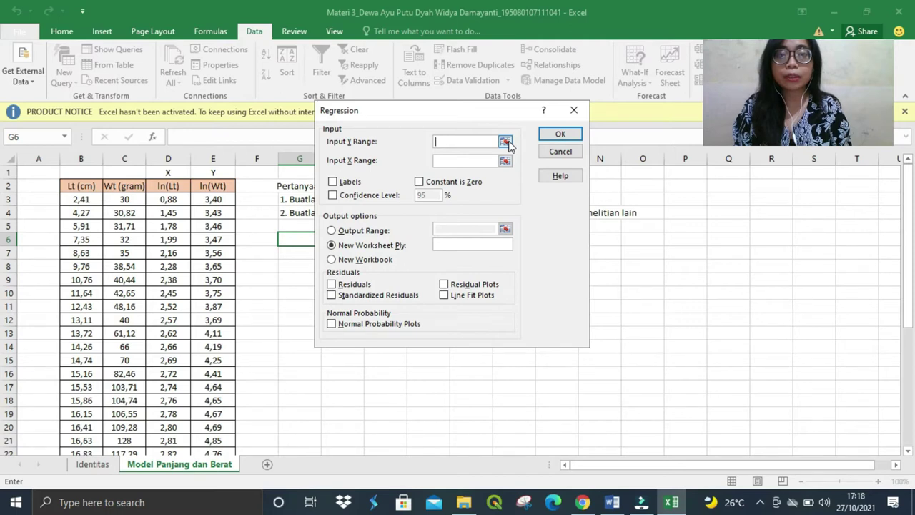
click(505, 142)
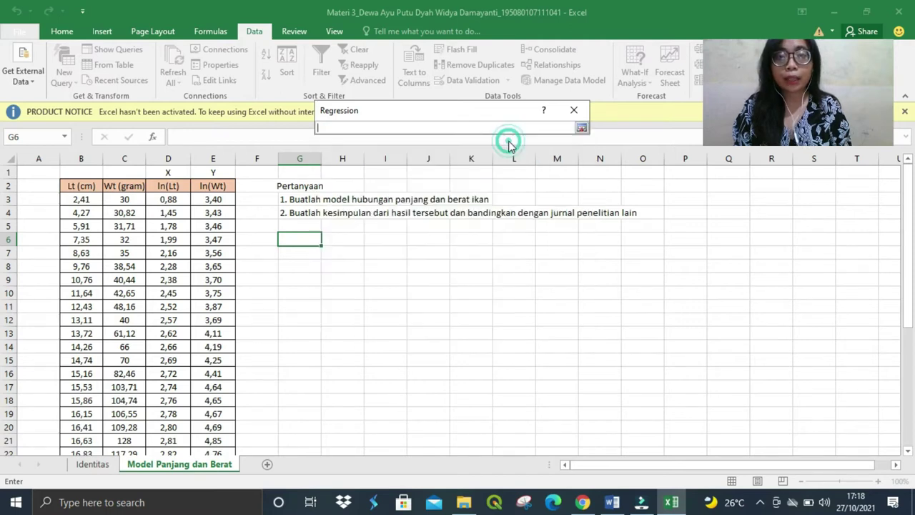
click(226, 200)
key(shift+Down)
key(shift+Down)
key(shift+Down)
key(shift+Down)
key(shift+Down)
key(shift+Down)
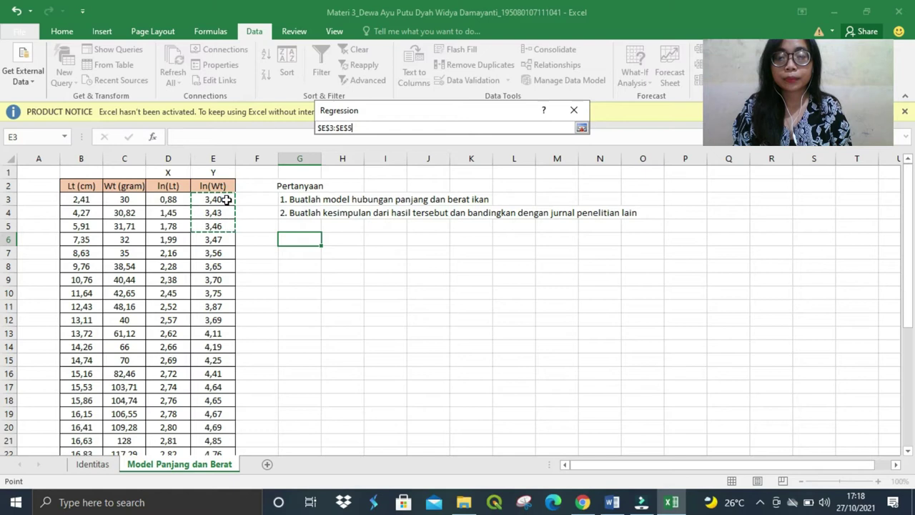
key(shift+Down)
key(shift+Down)
key(shift+Down)
key(shift+Down)
key(shift+Down)
key(shift+Down)
key(shift+Down)
key(shift+Down)
key(shift+Down)
key(shift+Down)
key(shift+Down)
key(shift+Down)
key(shift+Down)
key(shift+Down)
key(shift+Down)
key(shift+Down)
key(shift+Down)
key(shift+Down)
key(shift+Down)
key(shift+Down)
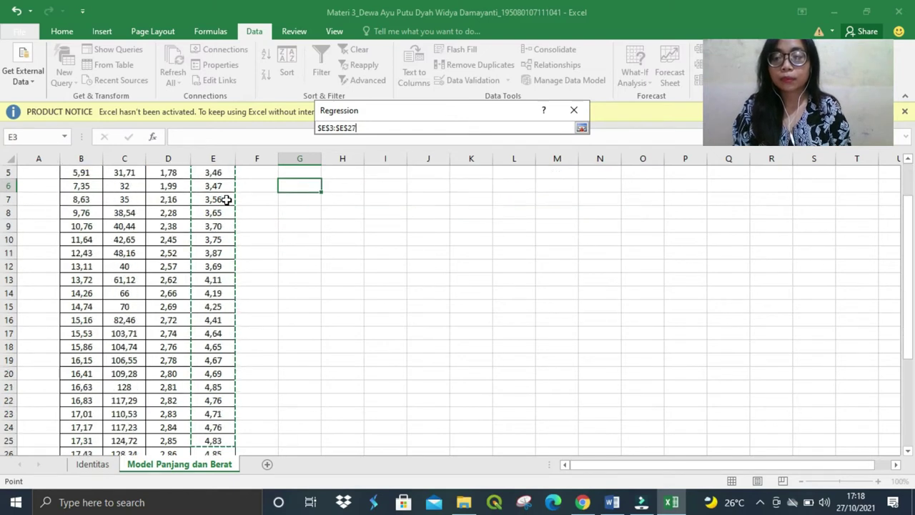
key(shift+Down)
key(shift+Down)
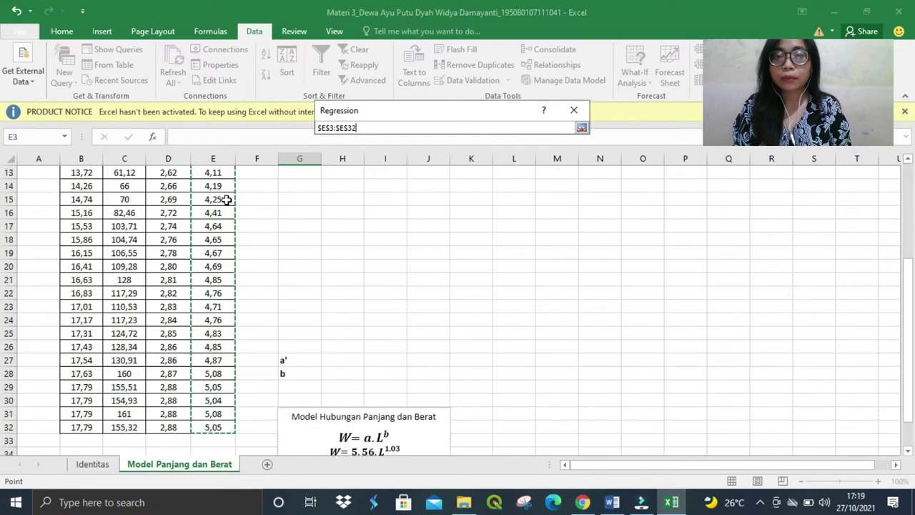
key(Return)
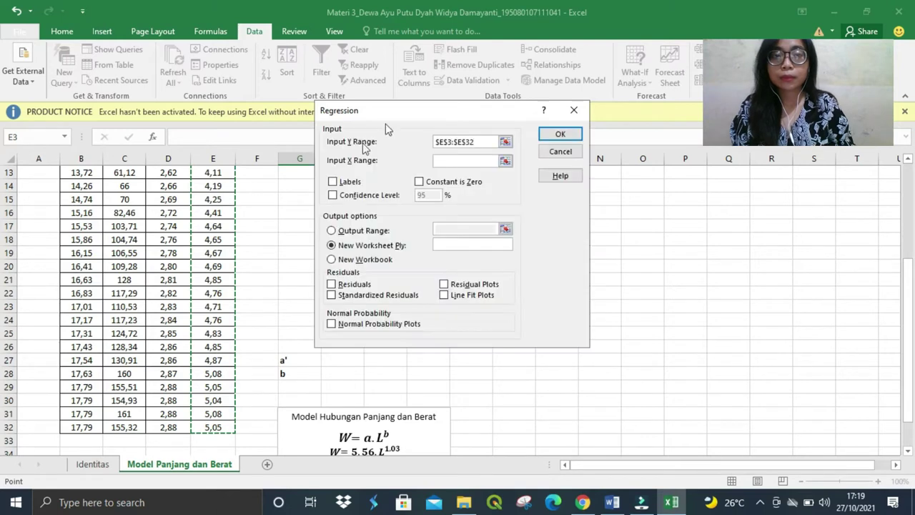
Step: Set the regression's X input range to the ln(Lt) values in D3:D32
click(487, 166)
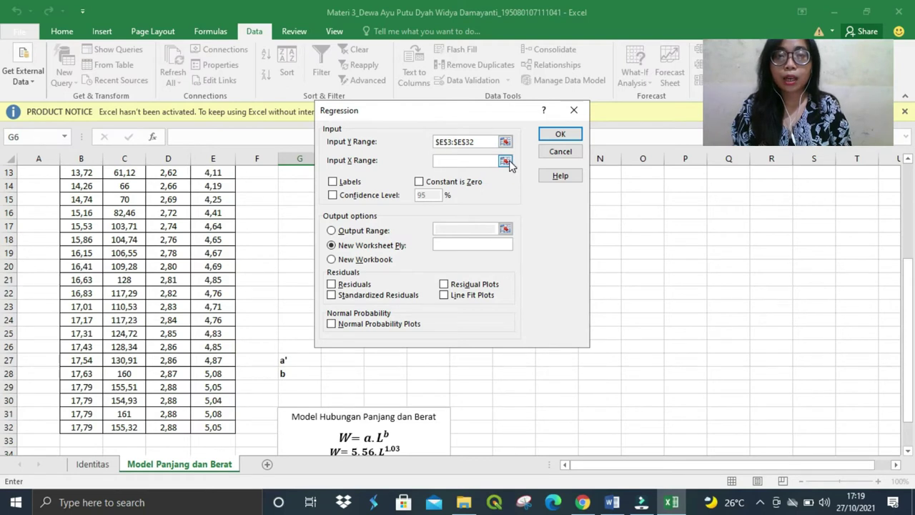
click(507, 162)
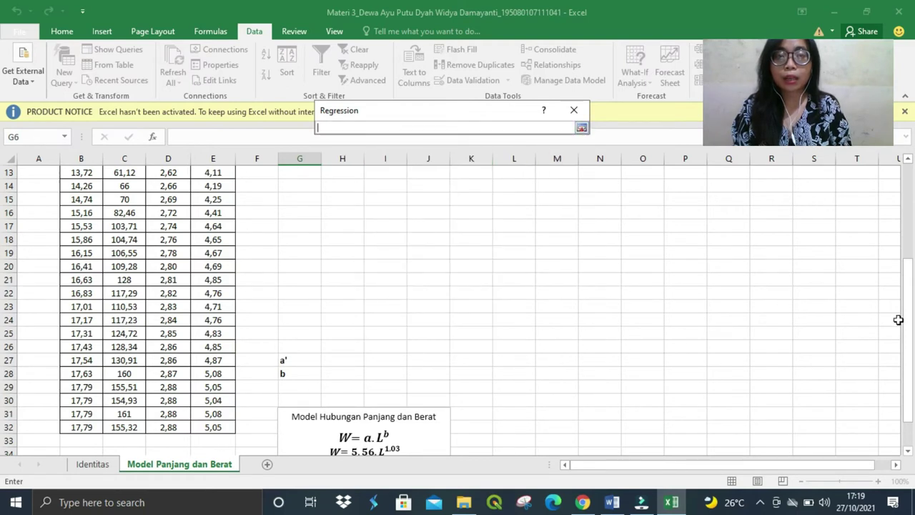
drag(898, 319, 902, 224)
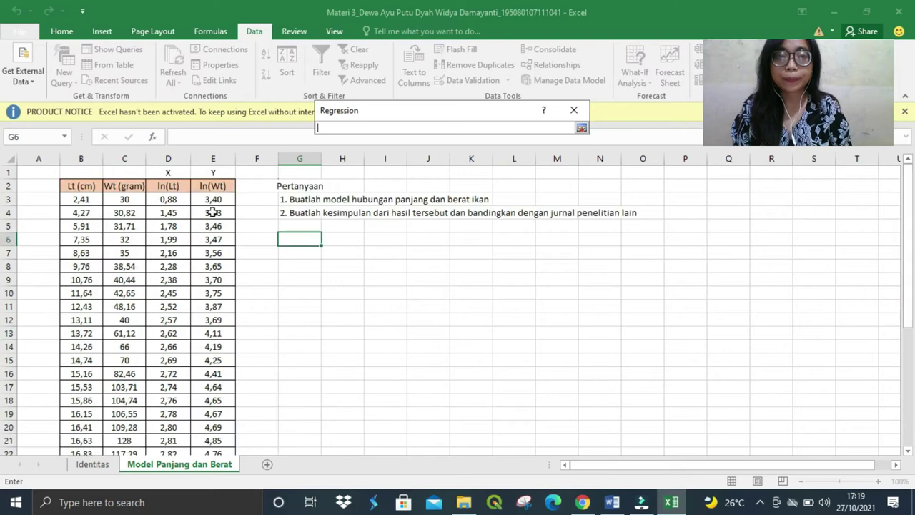
drag(172, 199, 175, 203)
key(shift+Down)
key(shift+Down)
key(shift+Down)
key(shift+Down)
key(shift+Down)
key(shift+Down)
key(shift+Down)
key(shift+Down)
key(shift+Down)
key(shift+Down)
key(shift+Down)
key(shift+Down)
key(shift+Down)
key(shift+Down)
key(shift+Down)
key(shift+Down)
key(shift+Down)
key(shift+Down)
key(shift+Down)
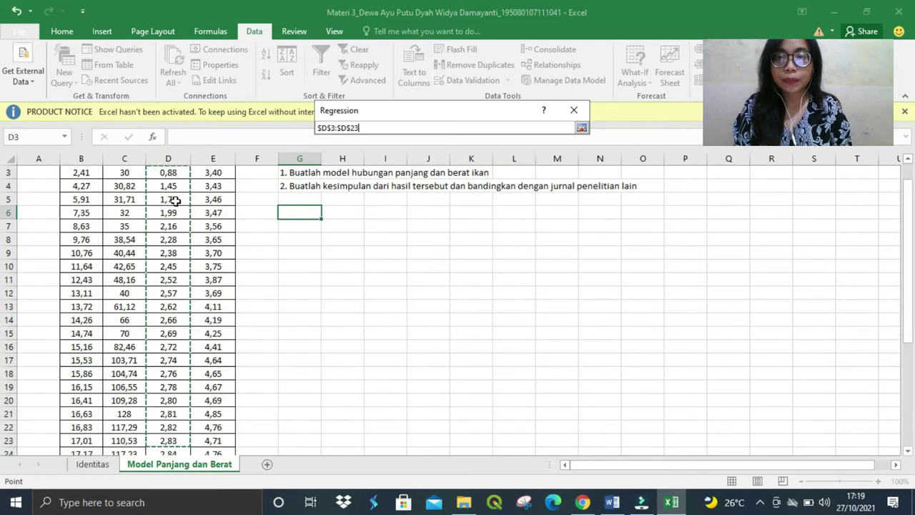
key(shift+Down)
key(shift+Down)
key(shift+Down)
key(shift+Down)
key(shift+Down)
key(shift+Down)
key(shift+Down)
key(shift+Down)
key(shift+Down)
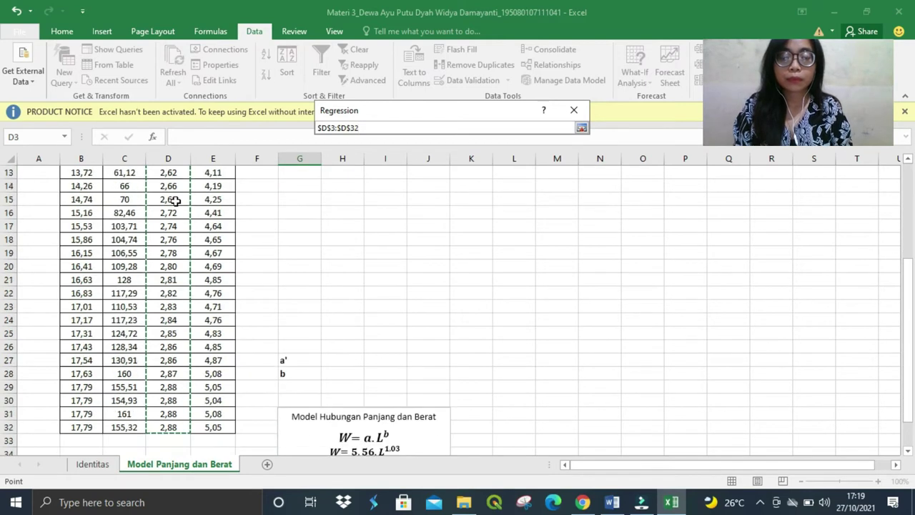
key(Return)
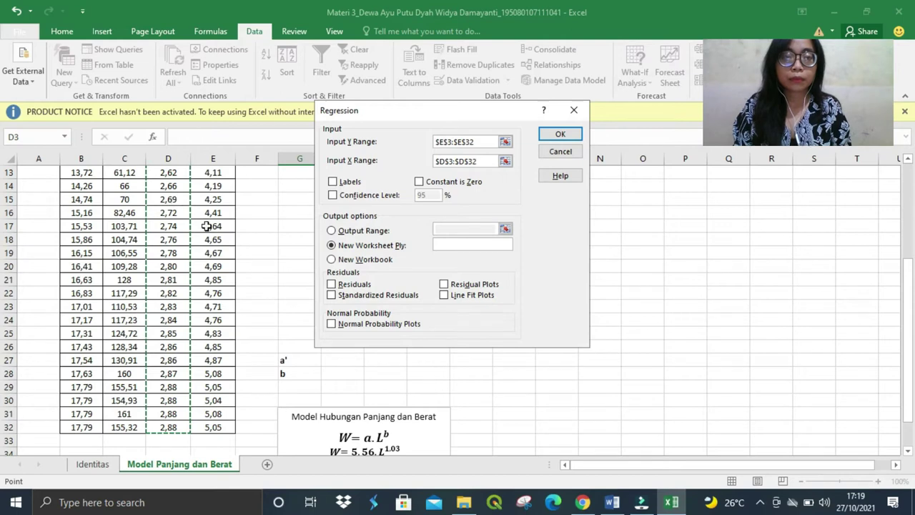
Step: Set the regression's output range to cell G6 on the current sheet and run the analysis
click(331, 230)
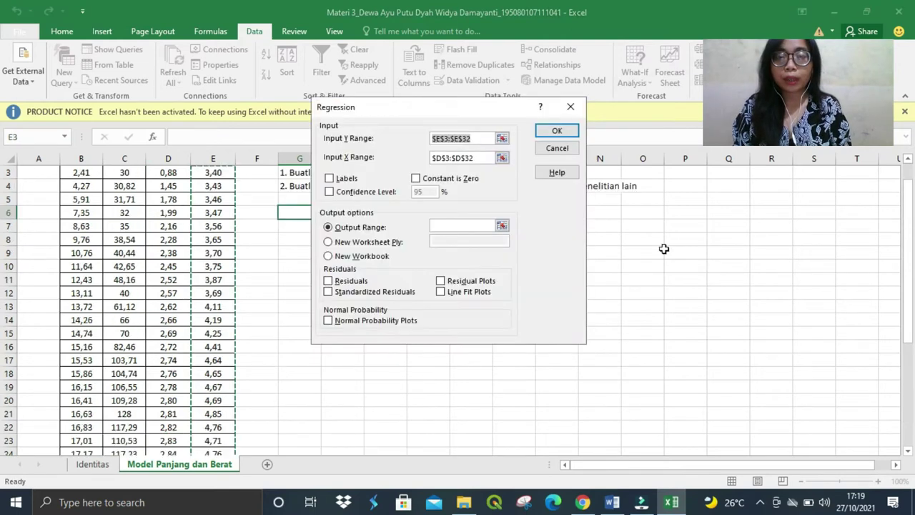
click(501, 226)
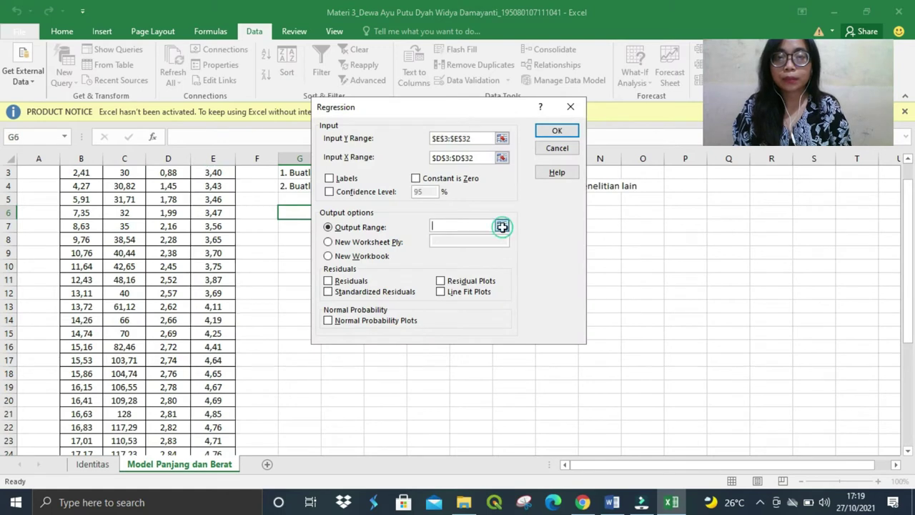
click(303, 213)
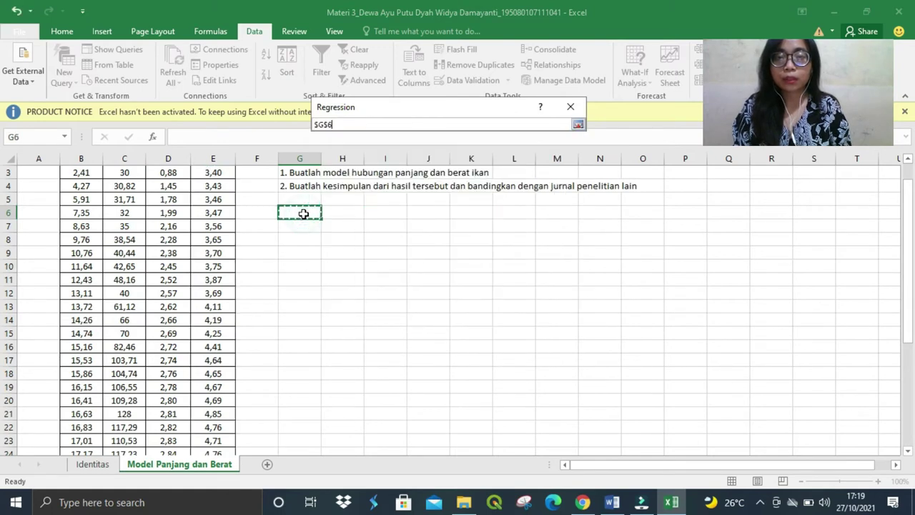
key(Return)
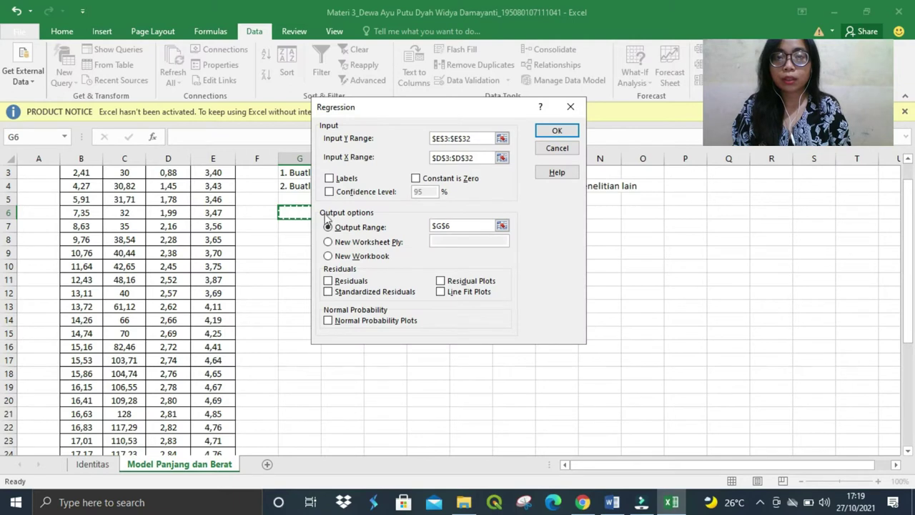
click(557, 132)
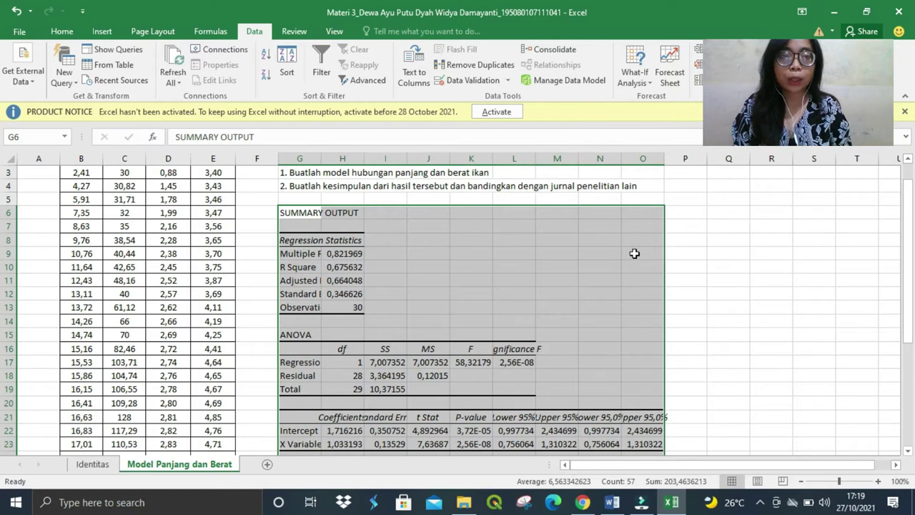
click(690, 230)
key(Left)
key(Left)
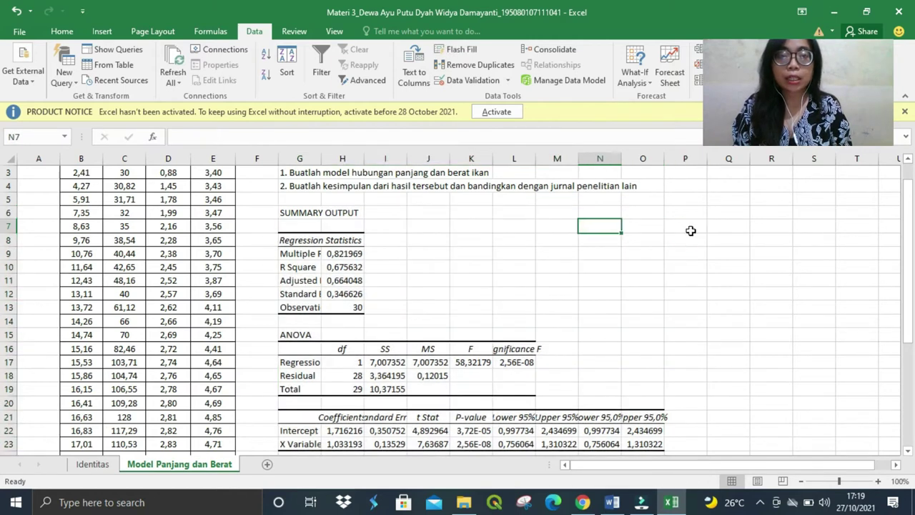
Step: Annotate the regression output's Multiple R value with "Koefisien korelasi" in cell I9
key(Left)
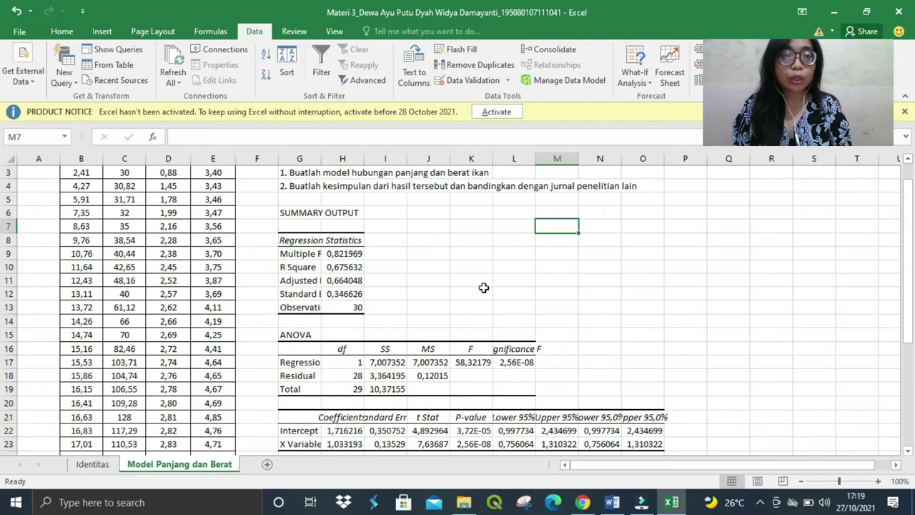
click(383, 259)
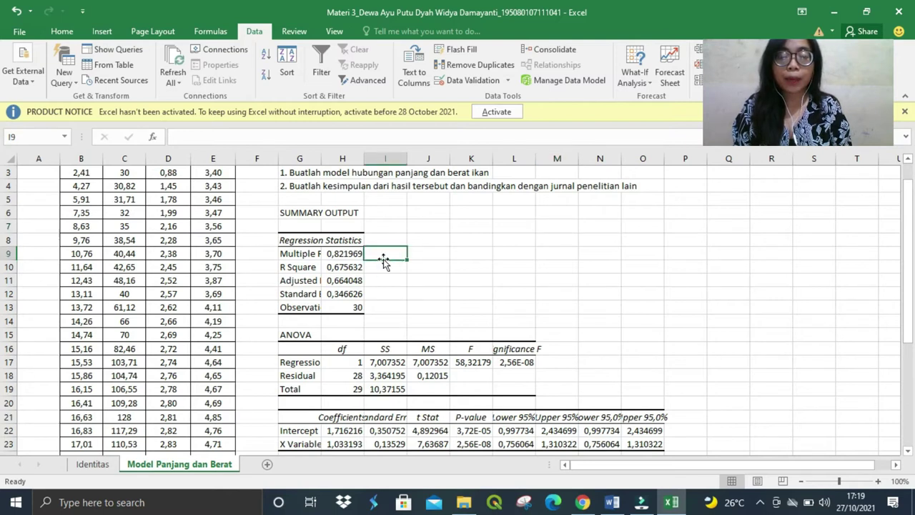
text(Koe)
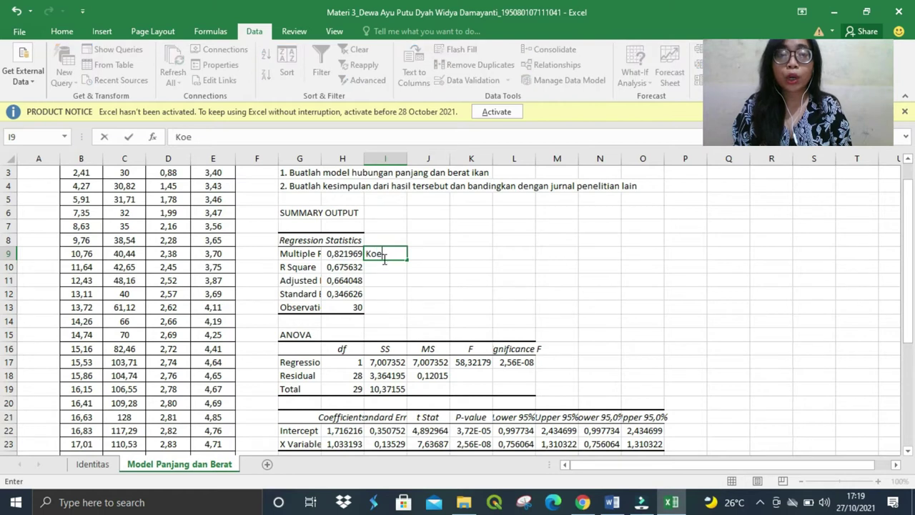
text(fisien korelasi)
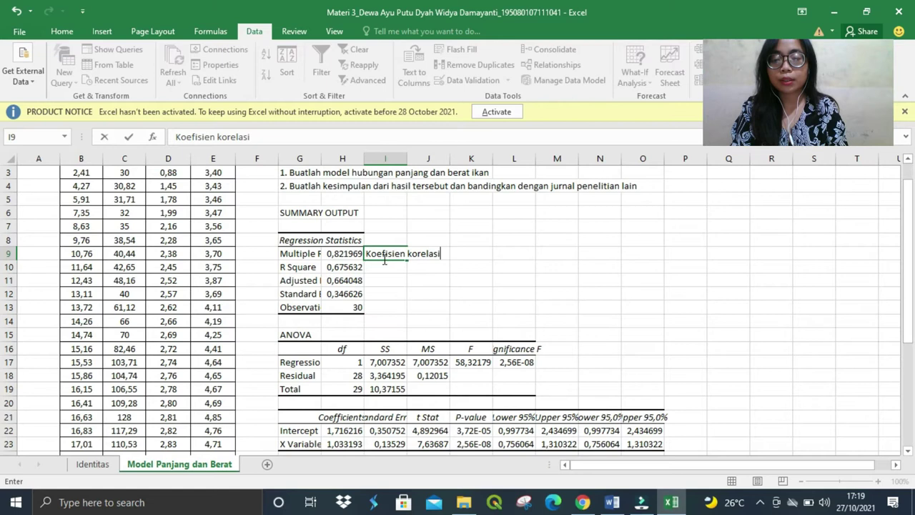
key(Return)
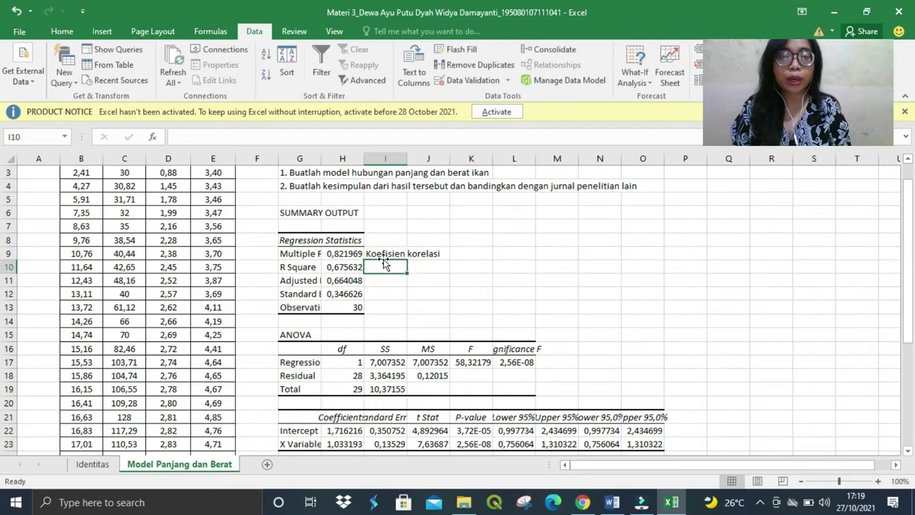
Step: Annotate the R Square value with "Koefisien determinasi" in cell I10
text(K)
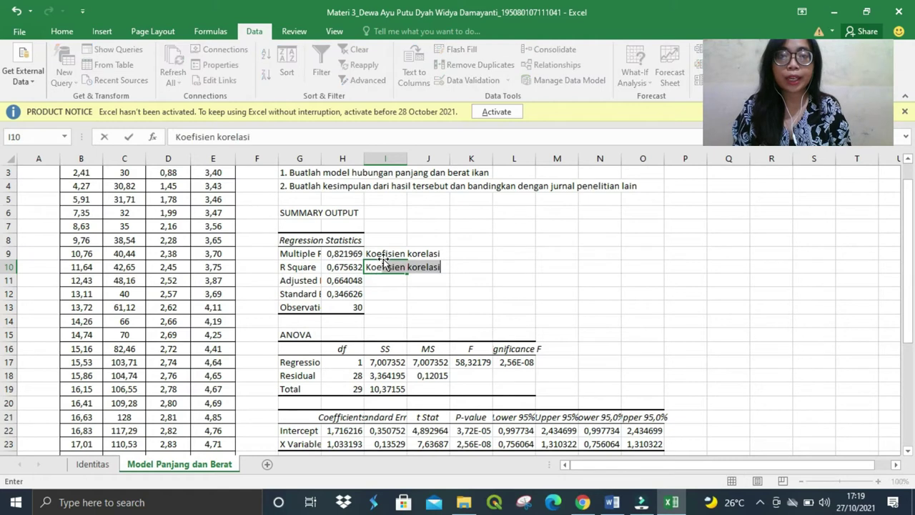
text(oefisien )
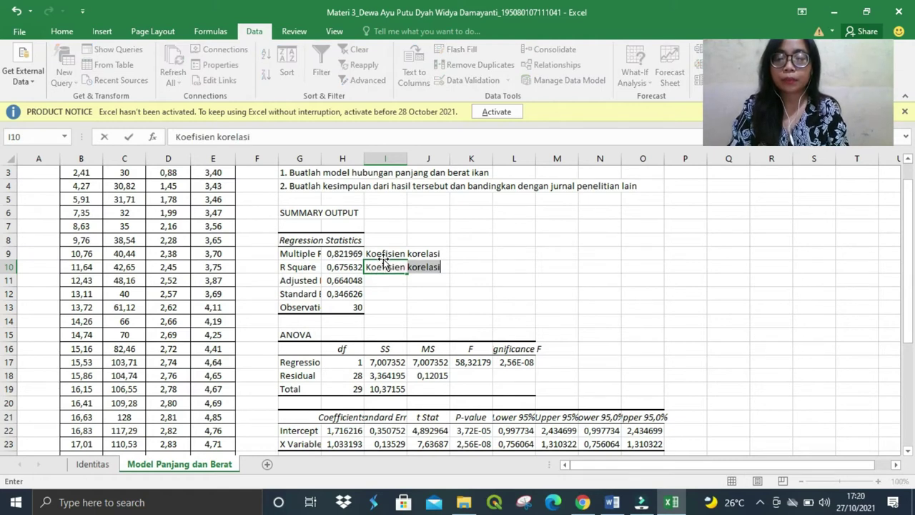
text(determ)
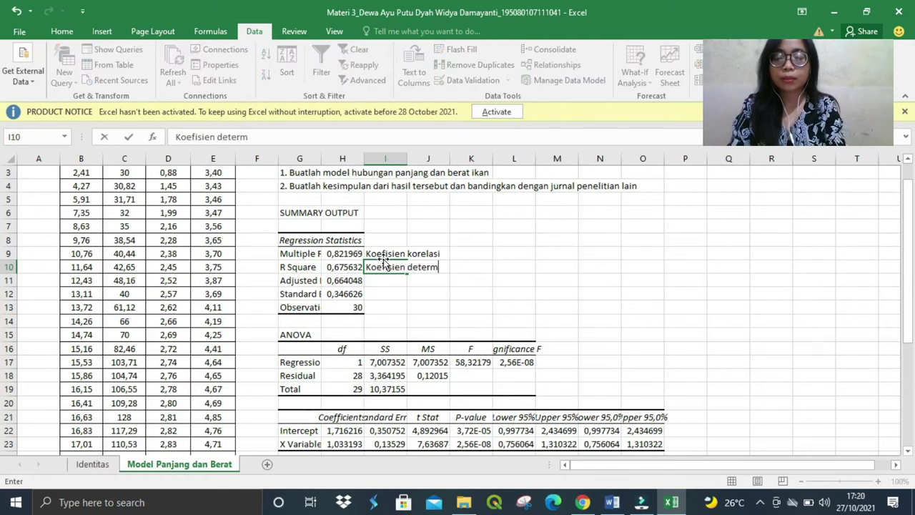
text(inasi)
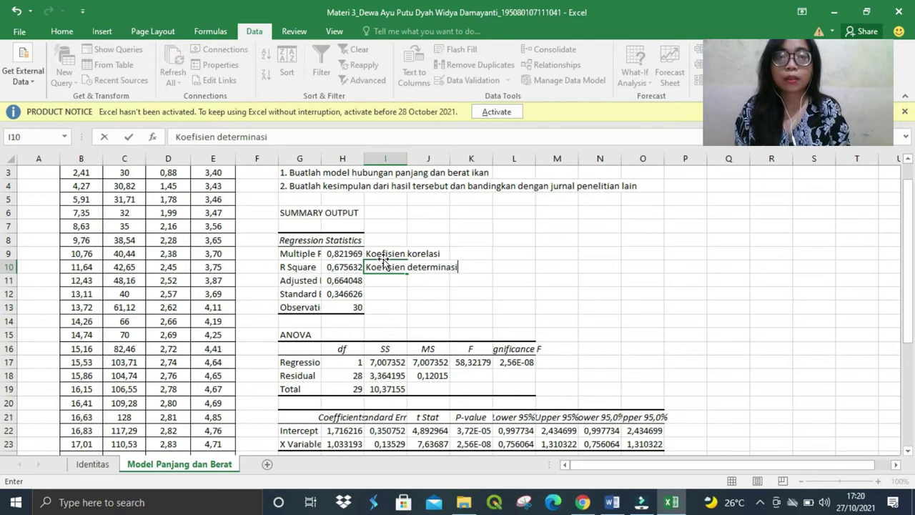
key(Return)
Step: Copy the Intercept coefficient from H22 as a plain value into H27, beside the a' label
drag(906, 295, 909, 369)
click(908, 367)
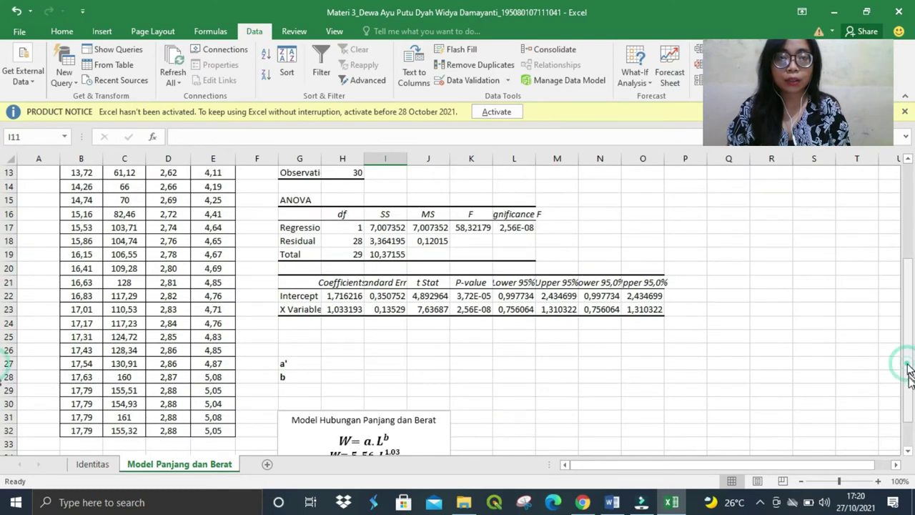
scroll(338, 271, down, 1)
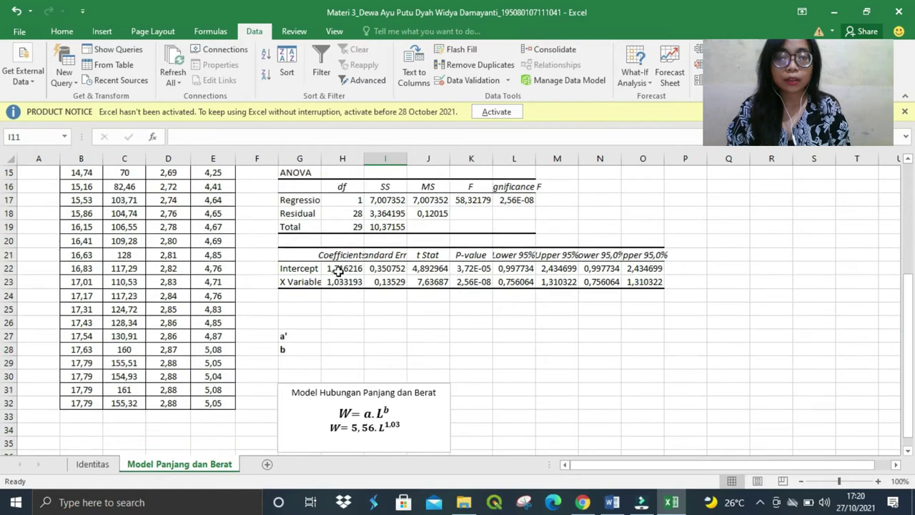
click(338, 270)
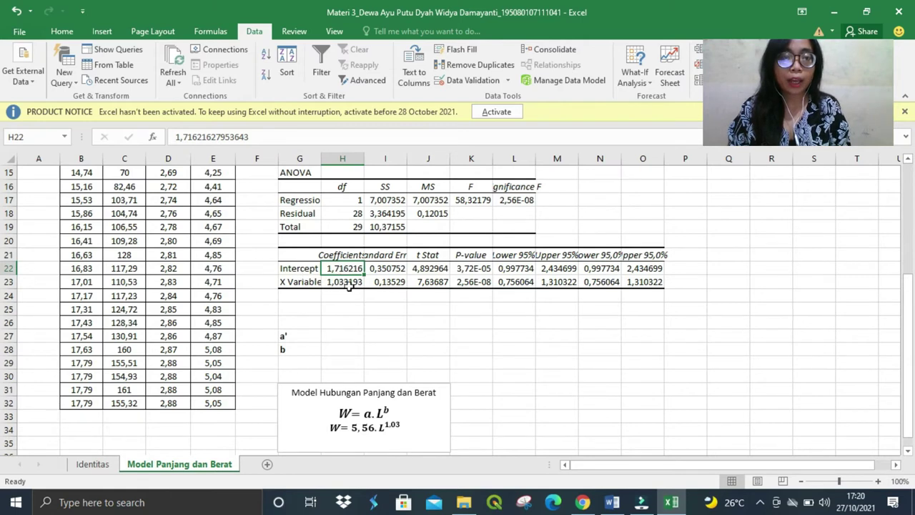
click(349, 283)
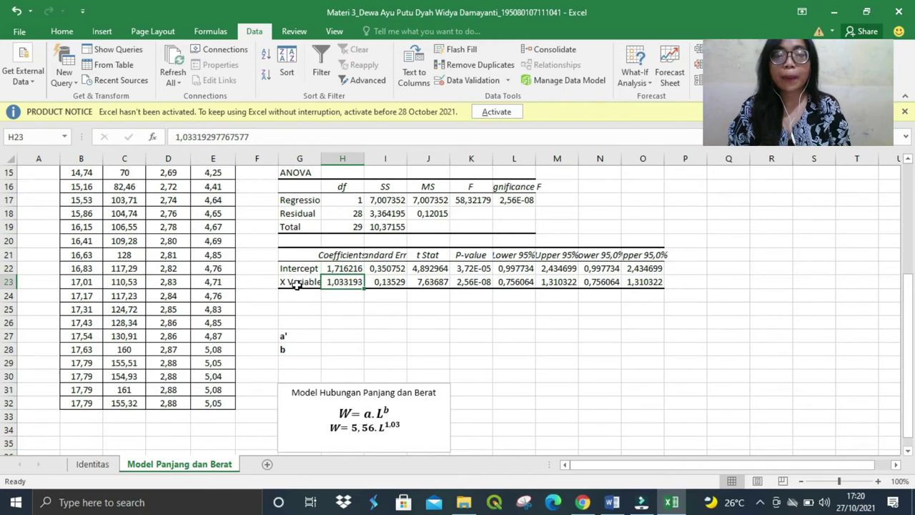
click(349, 269)
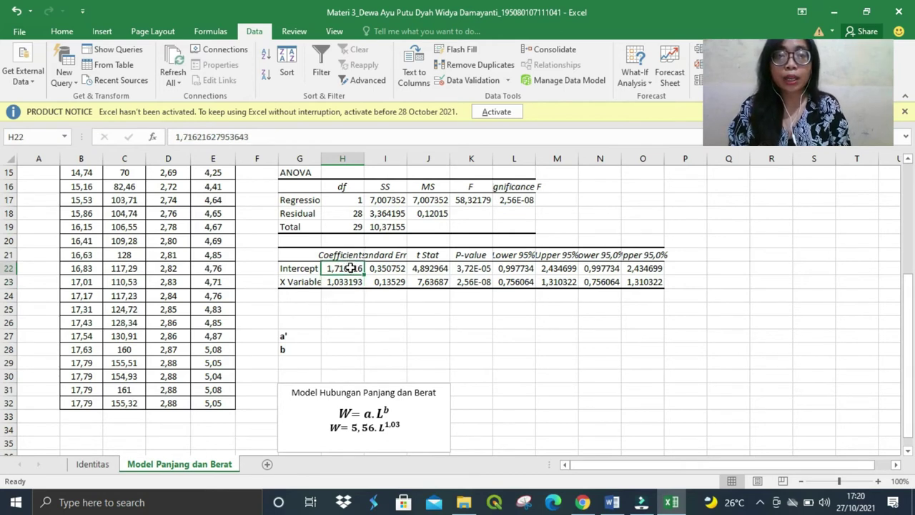
drag(269, 138, 165, 140)
key(ctrl+c)
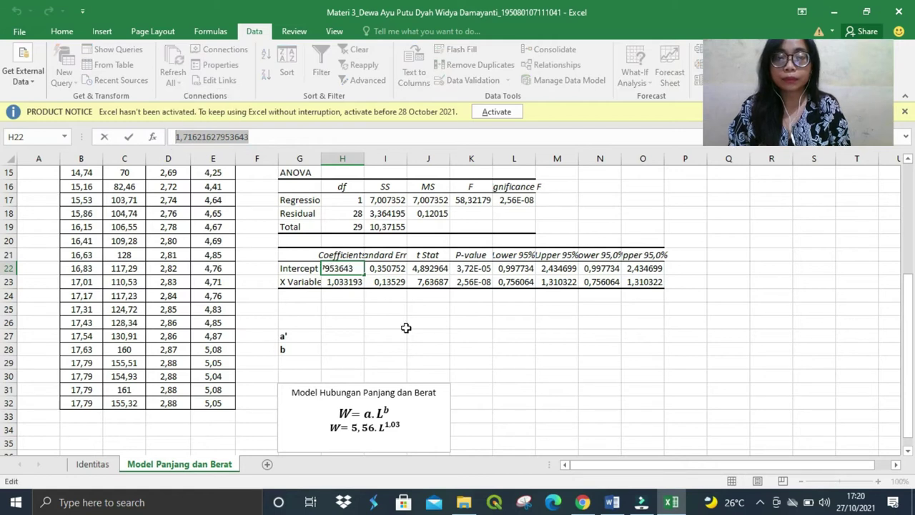
click(348, 337)
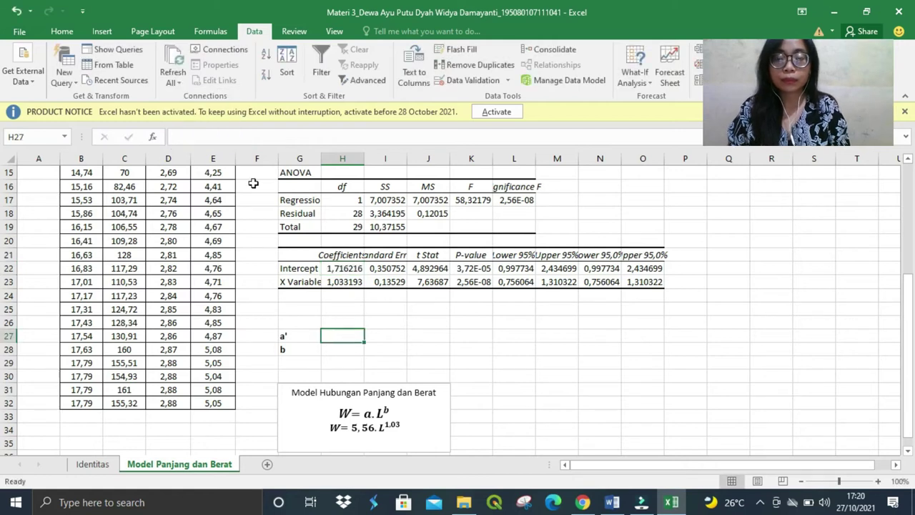
click(226, 138)
key(ctrl+v)
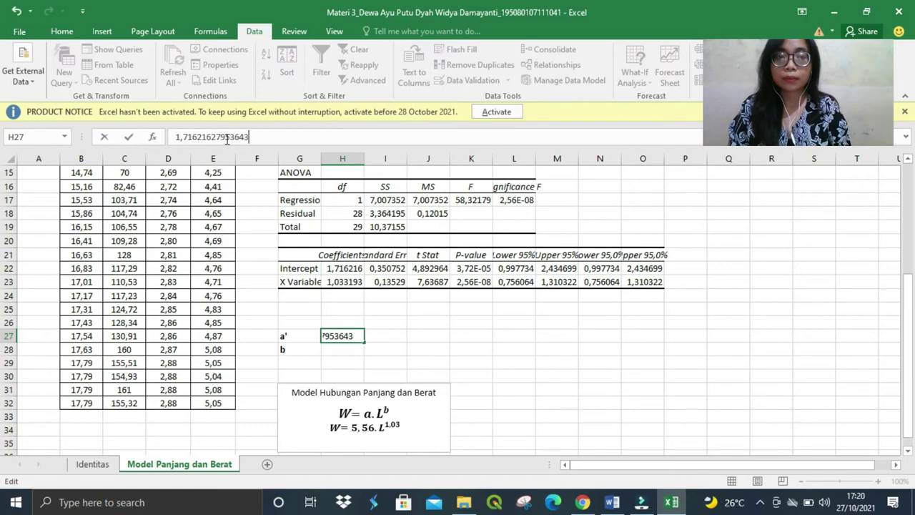
key(Return)
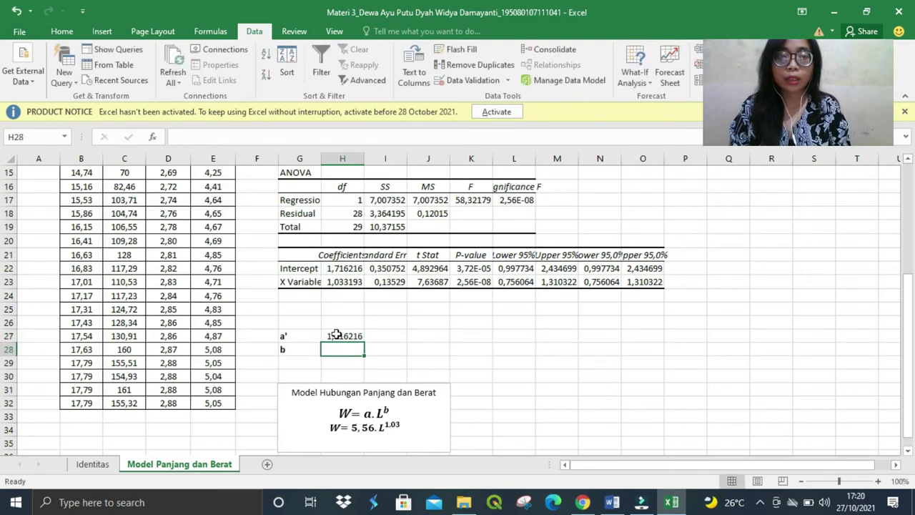
Step: Copy the X Variable coefficient from H23 as a plain value into H28, beside the b label
click(345, 283)
drag(261, 139, 164, 140)
key(ctrl+c)
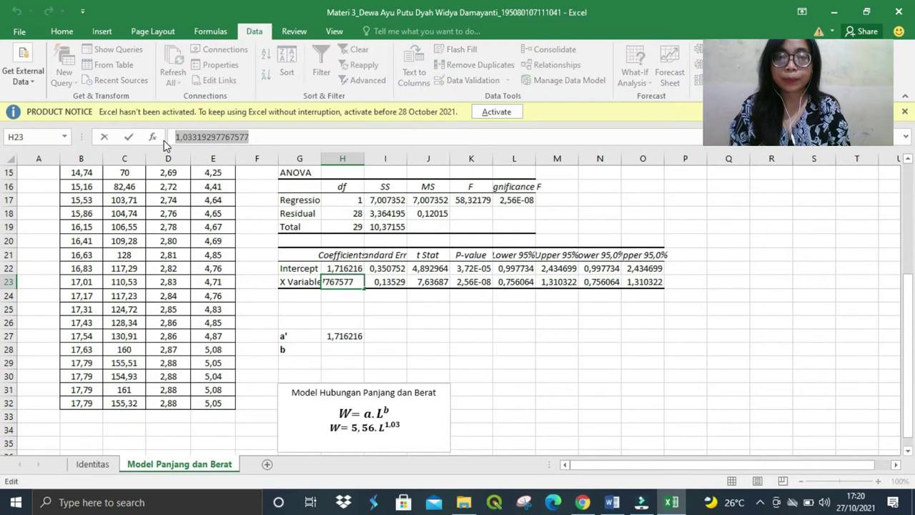
click(354, 350)
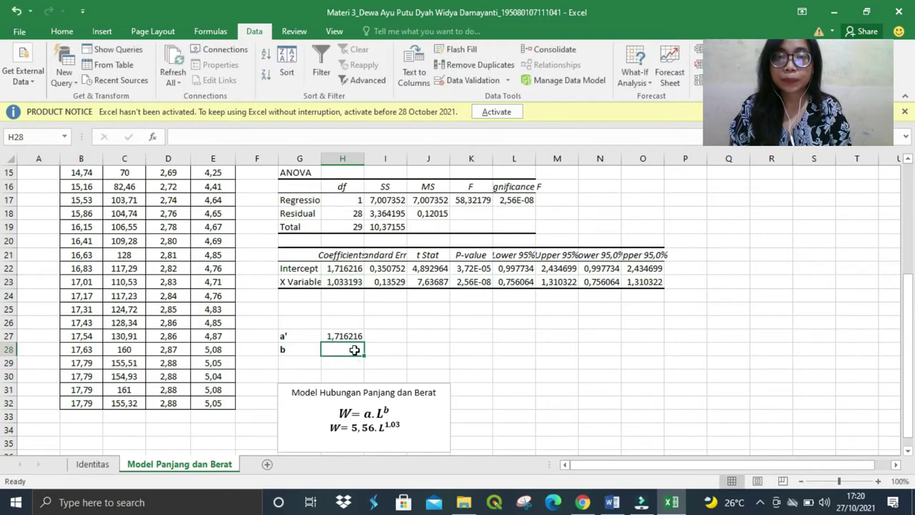
key(ctrl+v)
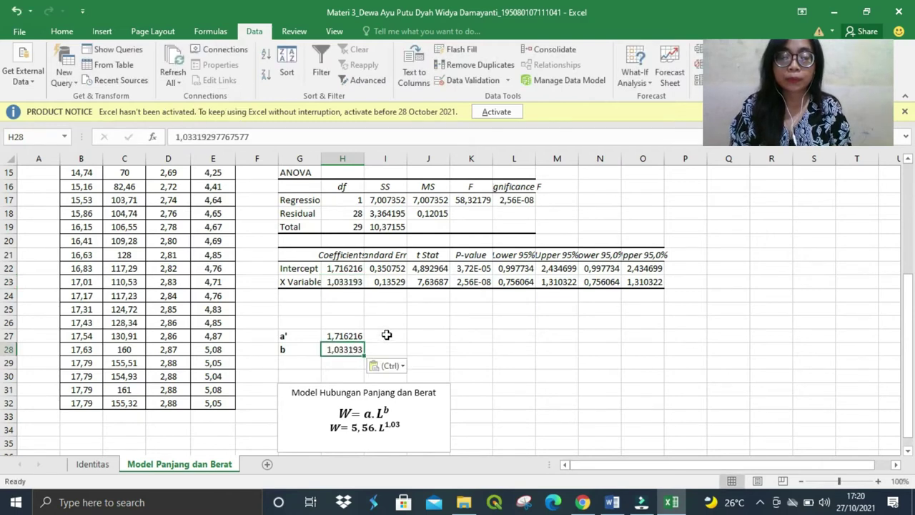
Step: Convert a' back from its logarithm in cell I27 with the formula =exp(H27)
click(386, 334)
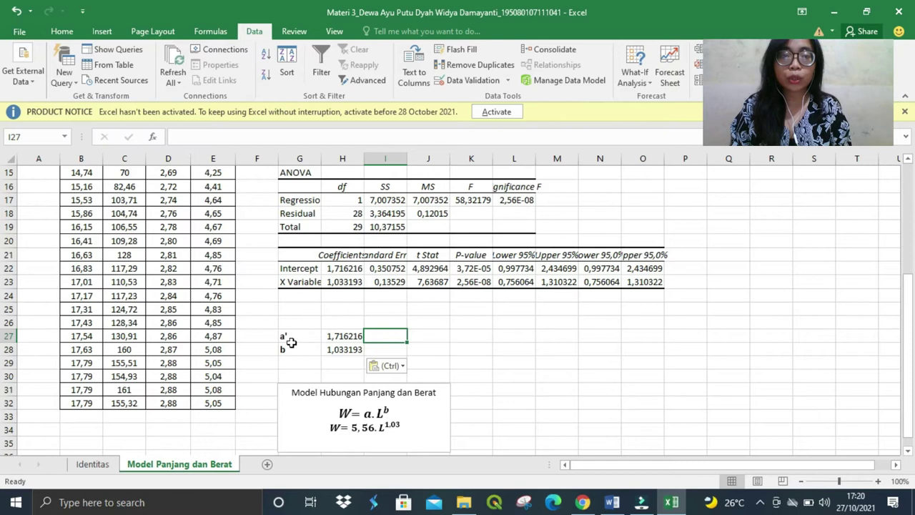
click(260, 136)
text(=e)
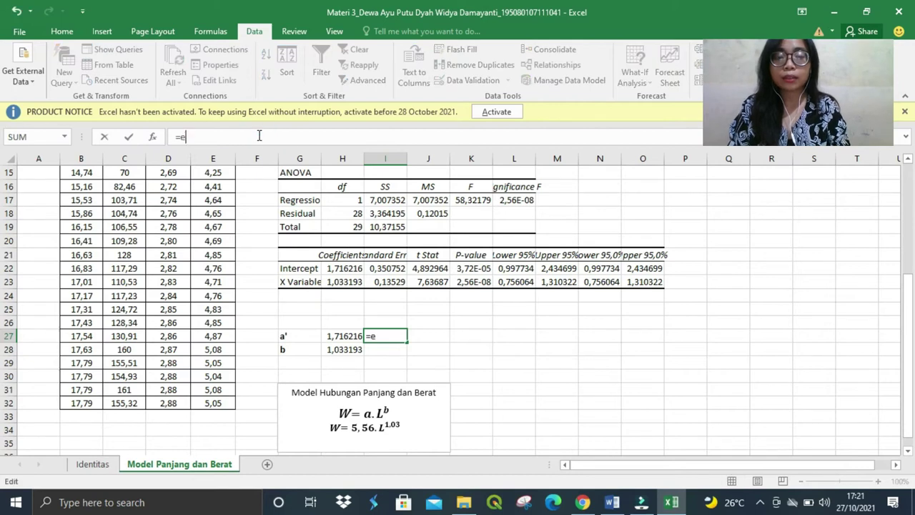
text(xp()
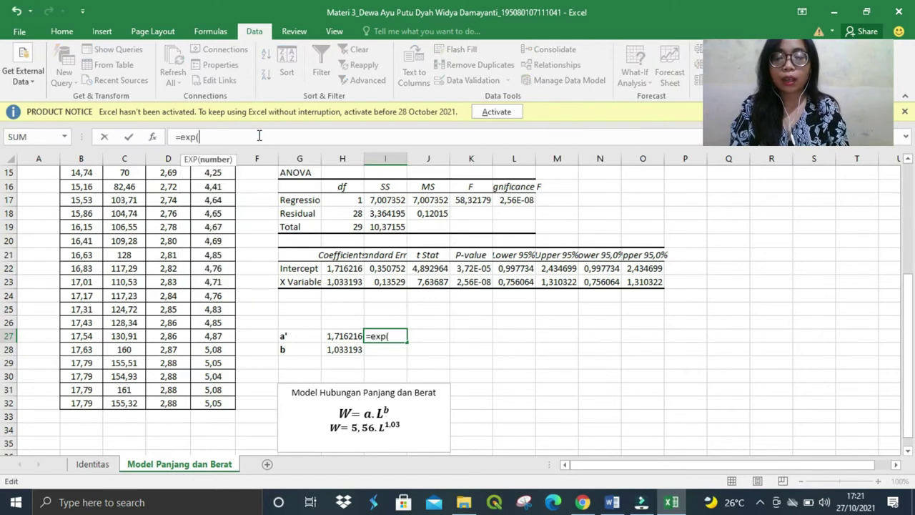
click(343, 341)
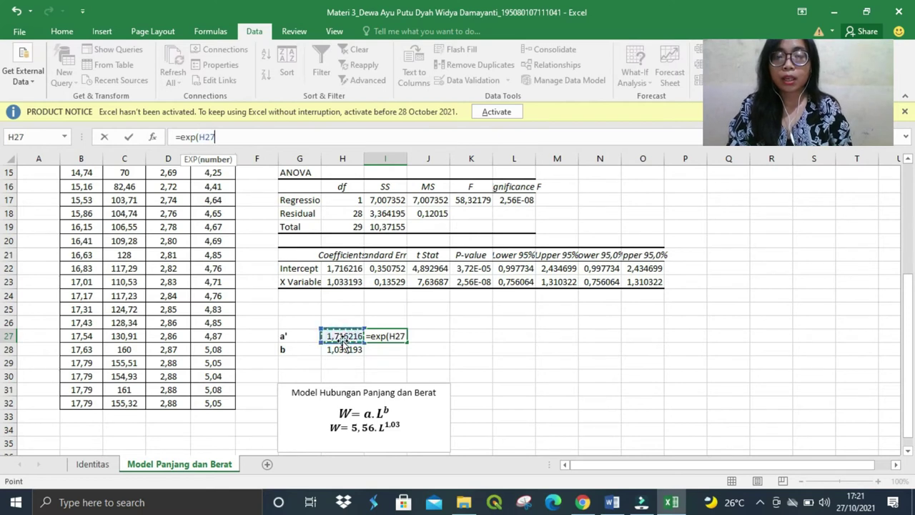
key(Return)
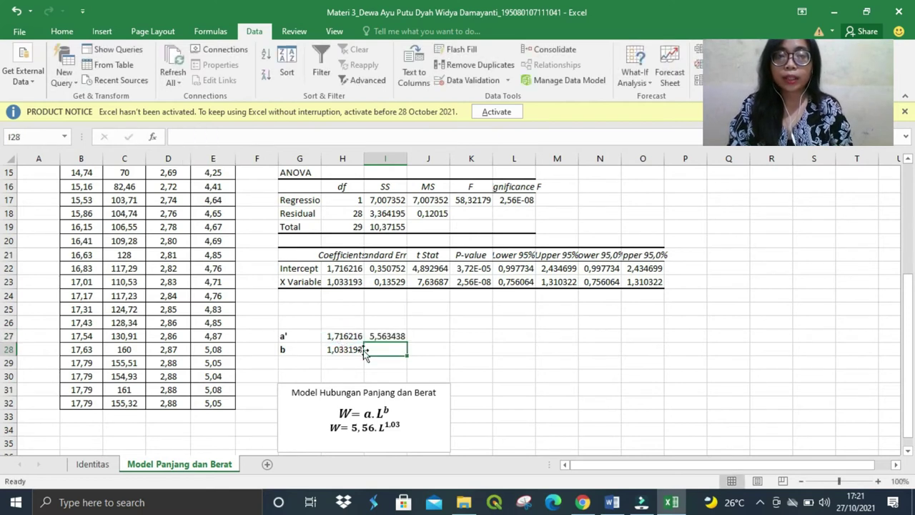
Step: Reduce the a' and b values in H27:I28 to two decimal places
drag(347, 339, 348, 349)
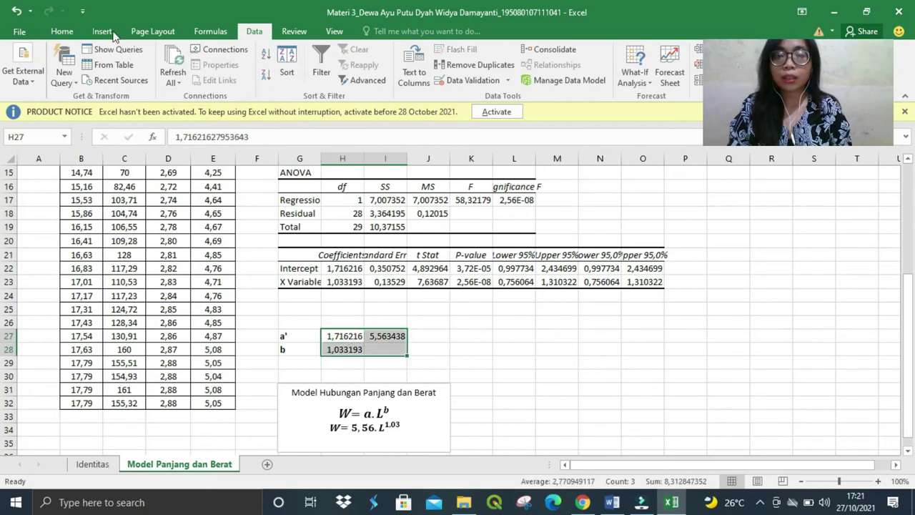
click(63, 31)
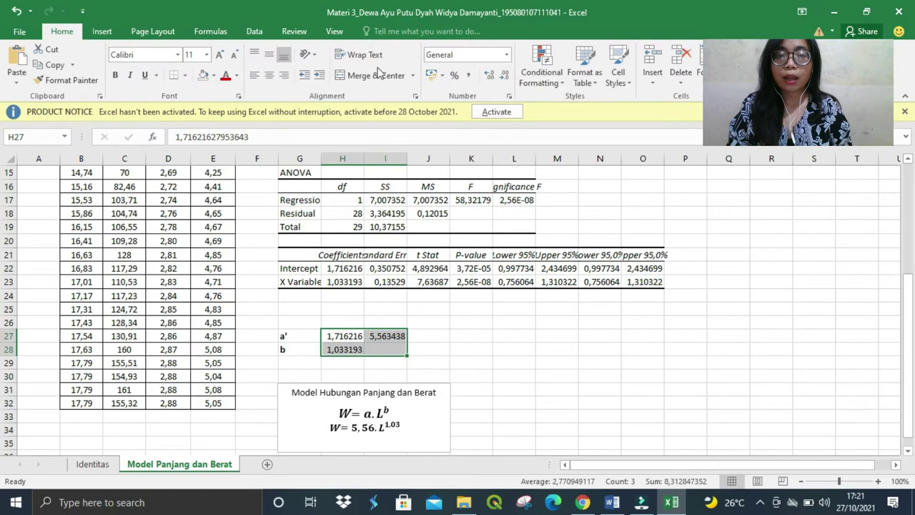
click(503, 77)
click(504, 78)
click(504, 77)
click(504, 77)
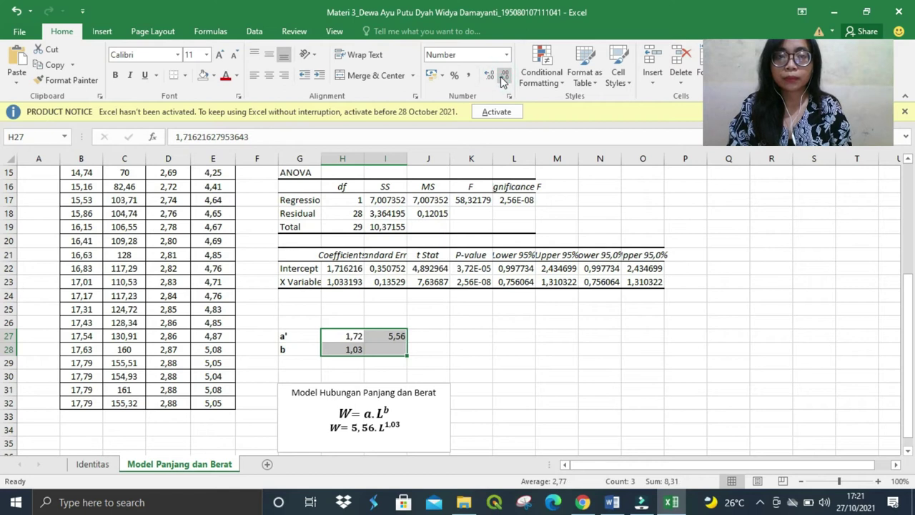
click(425, 337)
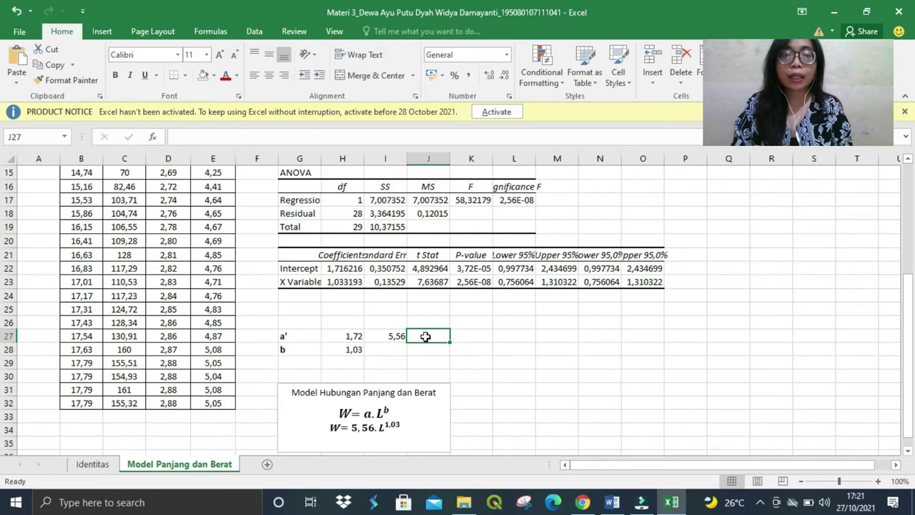
Step: Insert a markers-only scatter chart of the length and weight data in B3:C32
drag(906, 371, 910, 407)
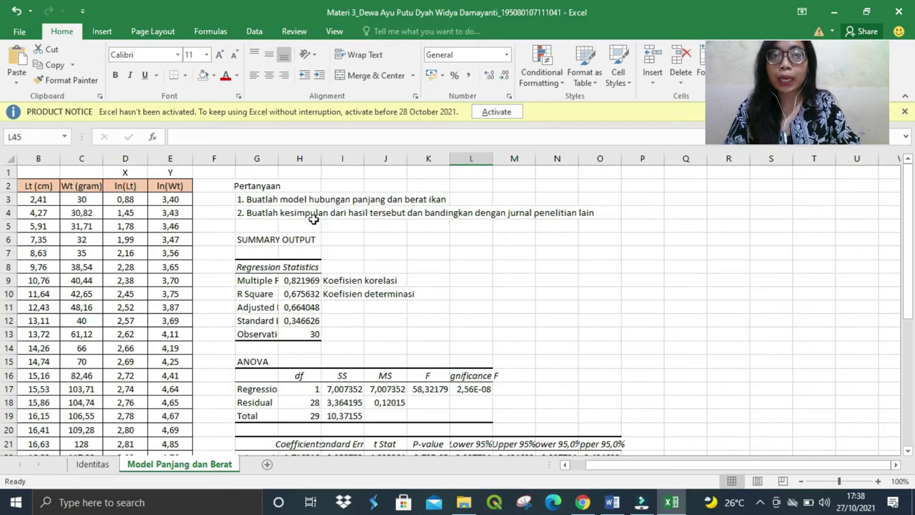
click(54, 201)
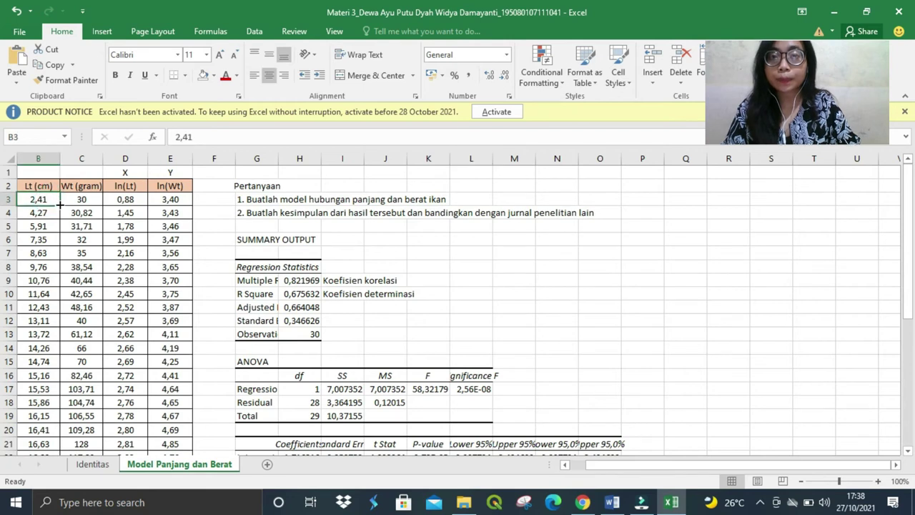
key(shift+Right)
key(shift+Down)
key(shift+Down)
key(shift+Down)
key(shift+Down)
key(shift+Down)
key(shift+Down)
key(shift+Down)
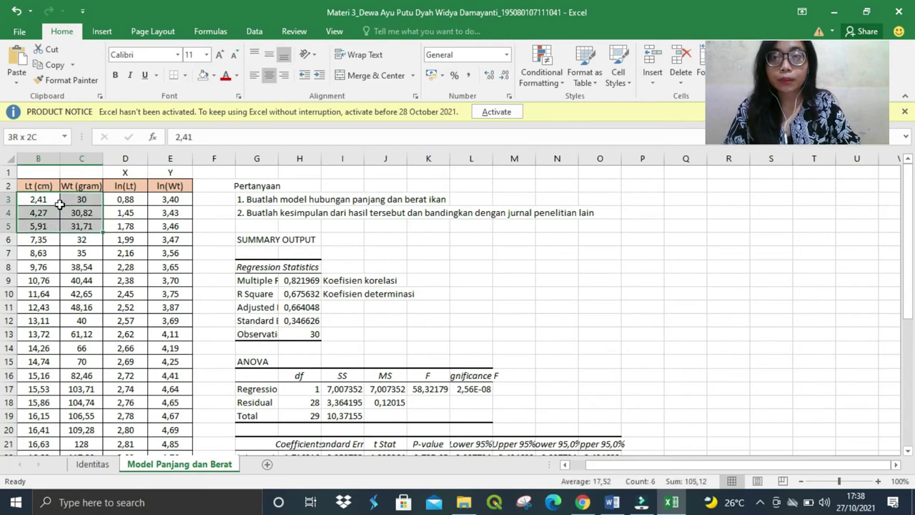
key(shift+Down)
key(shift+Down)
key(shift+Down)
key(shift+Down)
key(shift+Down)
key(shift+Down)
key(shift+Down)
key(shift+Down)
key(shift+Down)
key(shift+Down)
key(shift+Down)
key(shift+Down)
key(shift+Down)
key(shift+Down)
key(shift+Down)
key(shift+Down)
key(shift+Down)
key(shift+Down)
key(shift+Down)
key(shift+Down)
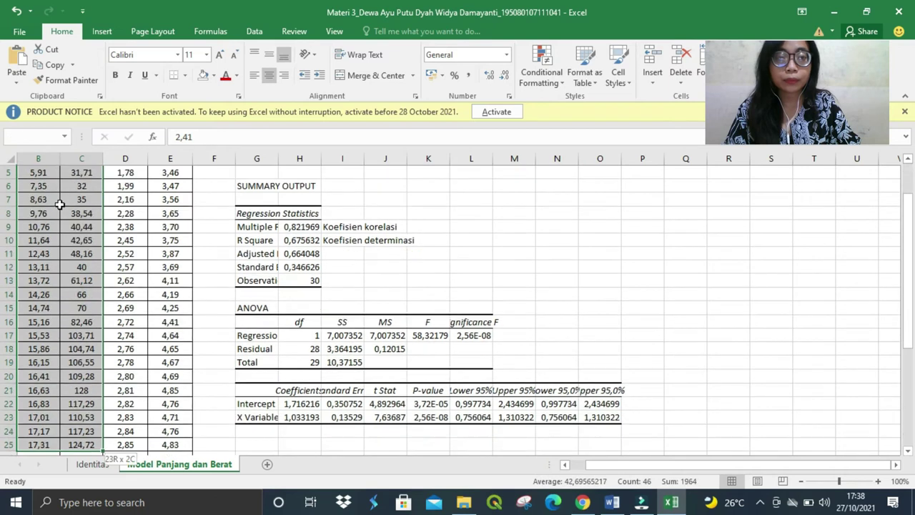
key(shift+Down)
key(shift+Down)
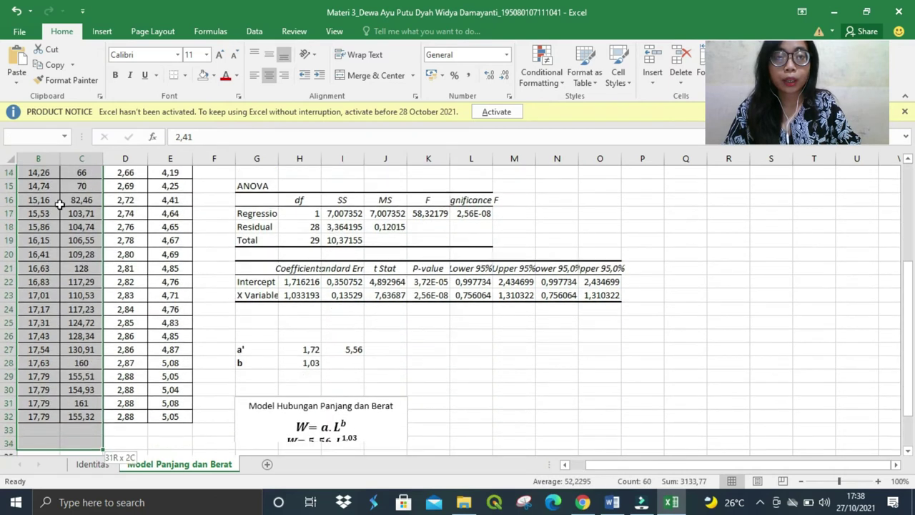
click(113, 36)
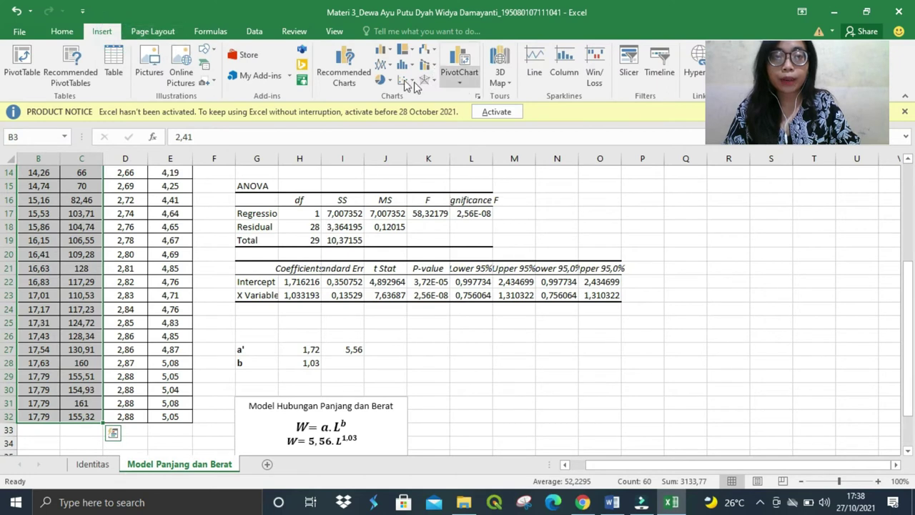
click(409, 84)
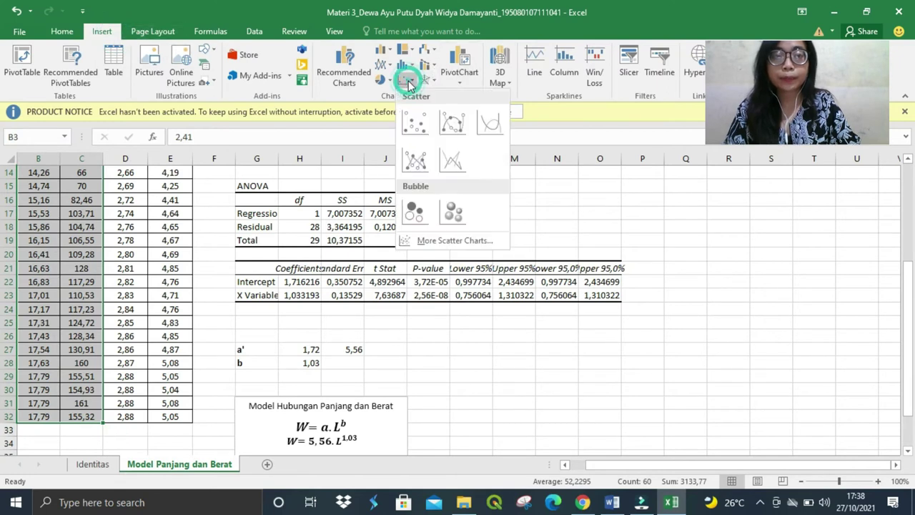
click(413, 123)
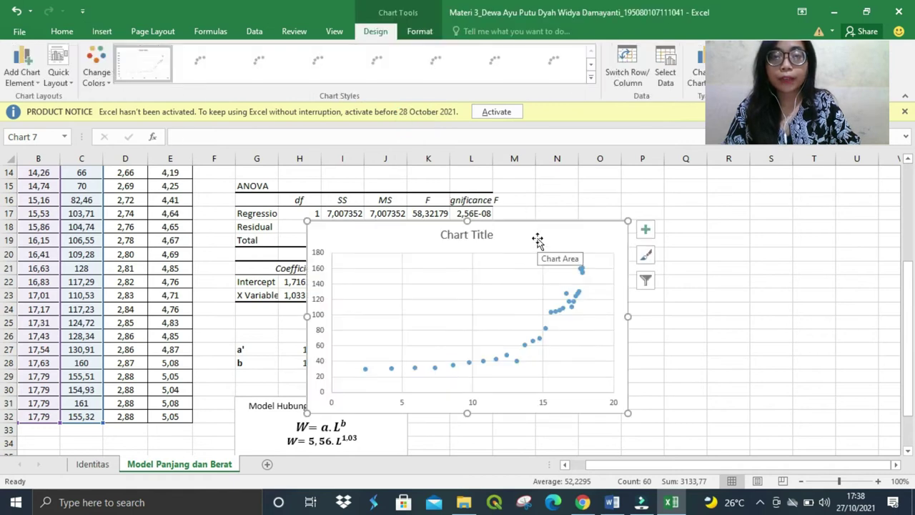
Step: Move the scatter chart below the data table and the model formula box, starting at about row 37
drag(516, 312, 288, 353)
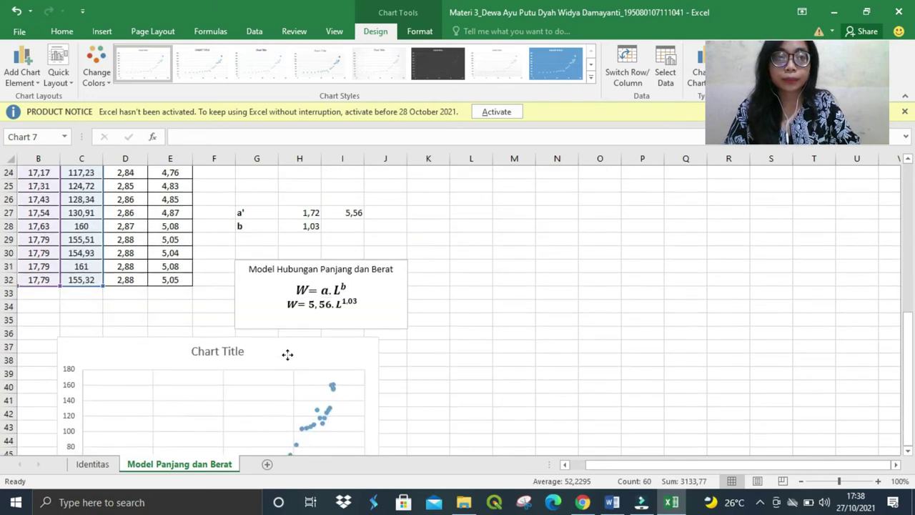
click(471, 431)
key(Down)
key(Down)
key(Down)
key(Down)
key(Down)
key(Down)
key(Down)
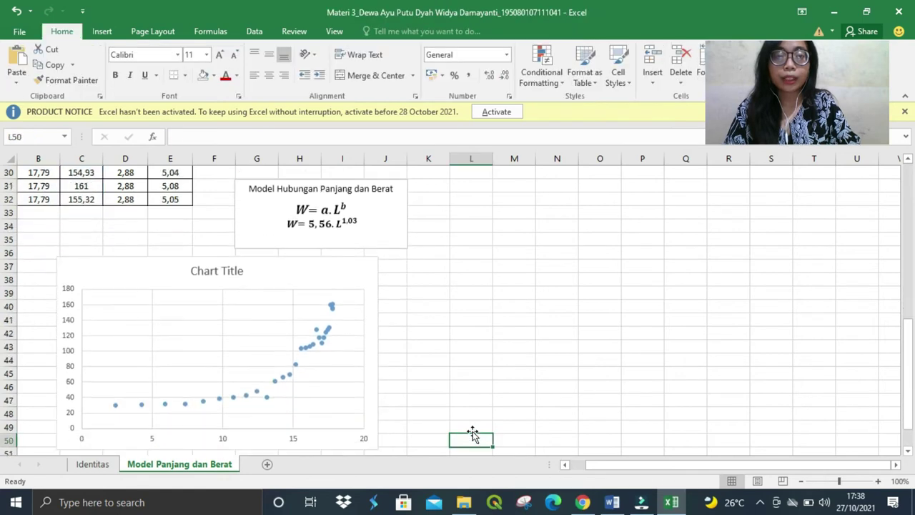
Step: Replace the chart's placeholder title with "Hubungan Panjang dan Berat pada Ikan"
click(210, 269)
double_click(209, 271)
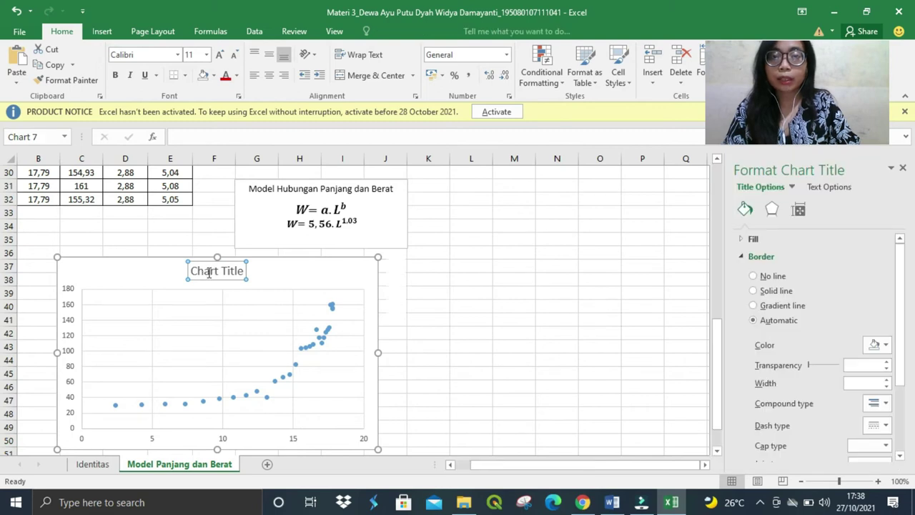
double_click(208, 272)
key(Delete)
key(Delete)
key(Delete)
key(Delete)
key(Delete)
key(Delete)
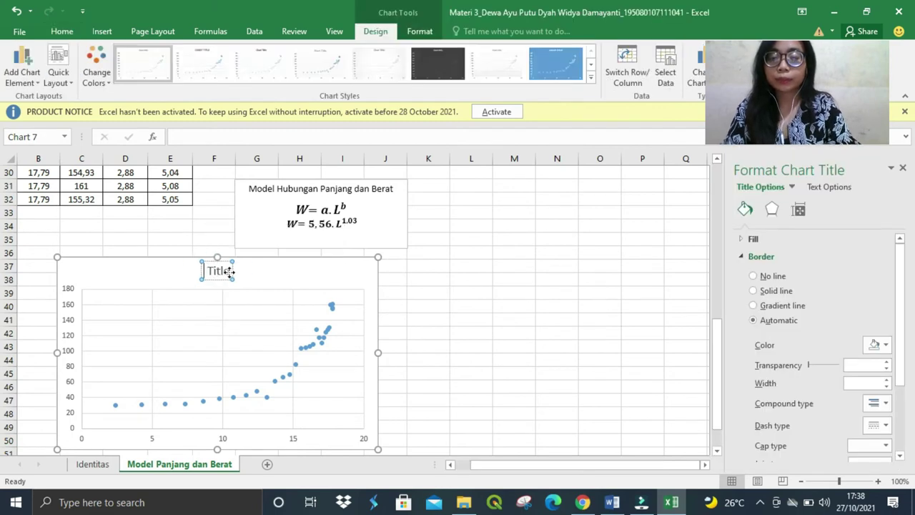
text(Hubungan Panjang dan Berat pada Ikan)
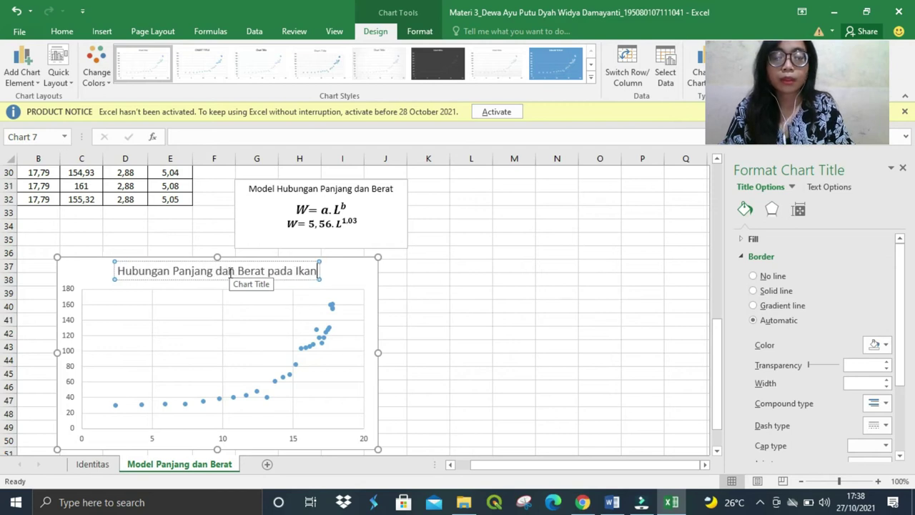
click(425, 277)
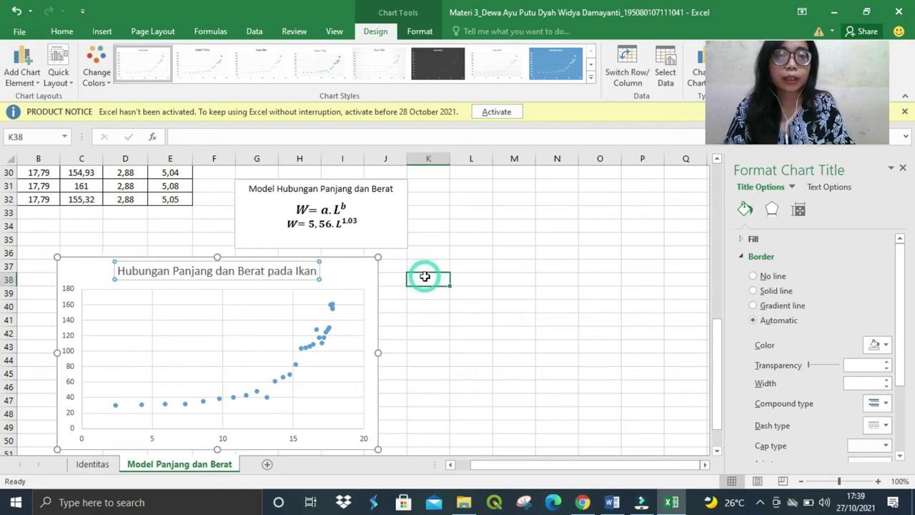
Step: Add axis titles to both axes of the length-weight scatter chart
click(366, 278)
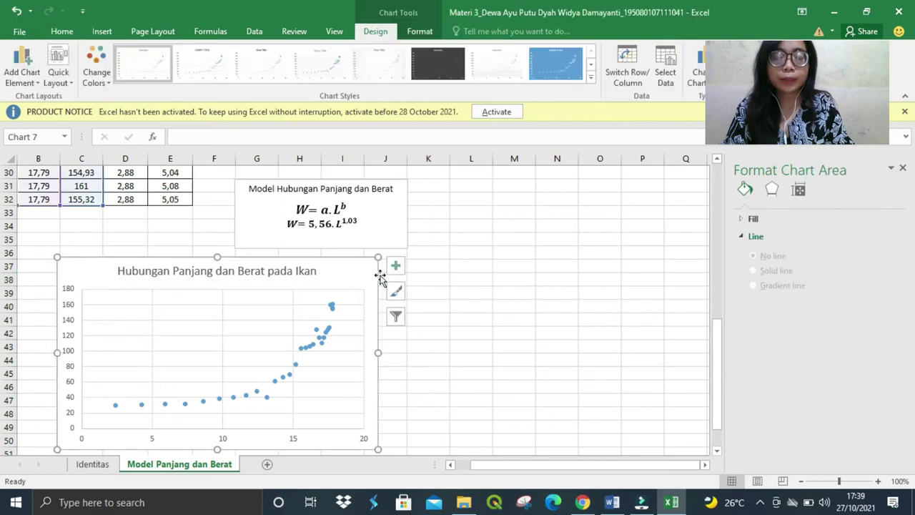
click(395, 265)
click(438, 293)
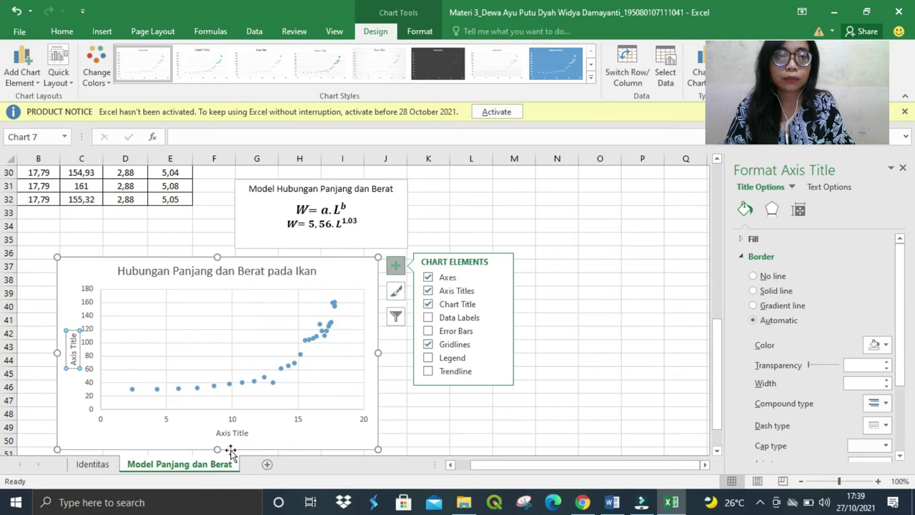
Step: Change the horizontal axis title of the chart to "Panjang (cm)"
click(233, 432)
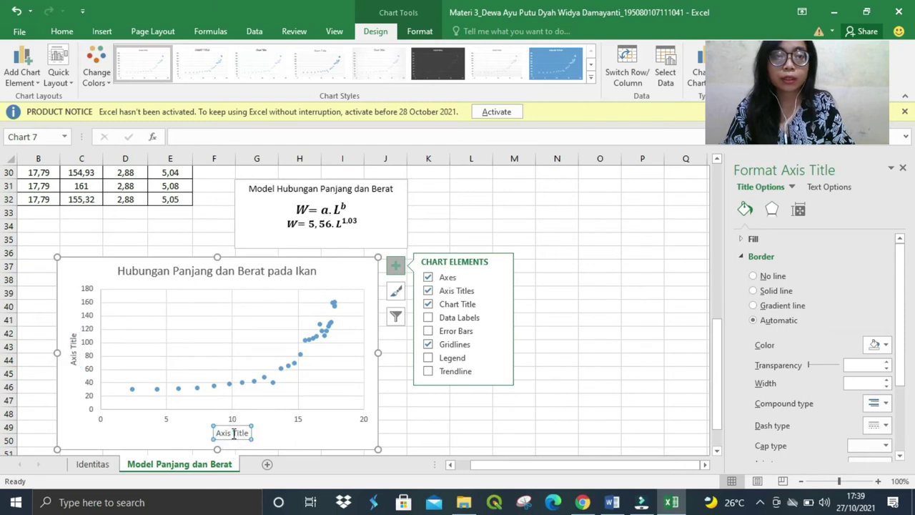
click(232, 433)
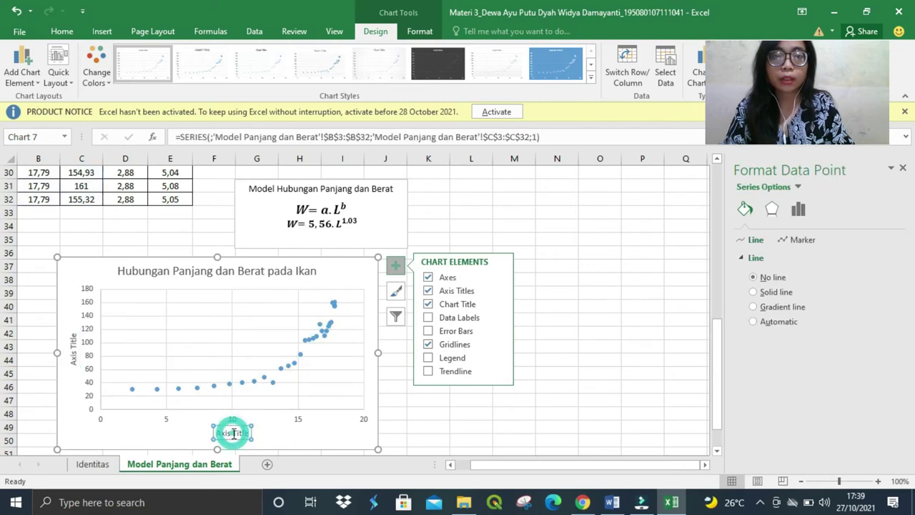
double_click(232, 433)
key(BackSpace)
key(BackSpace)
key(BackSpace)
key(BackSpace)
key(BackSpace)
key(BackSpace)
text(Panjang)
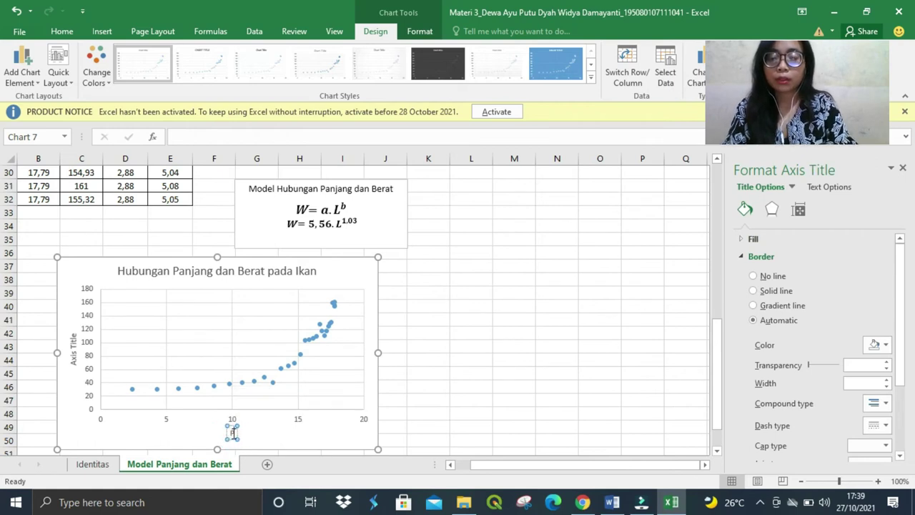
text( (c)
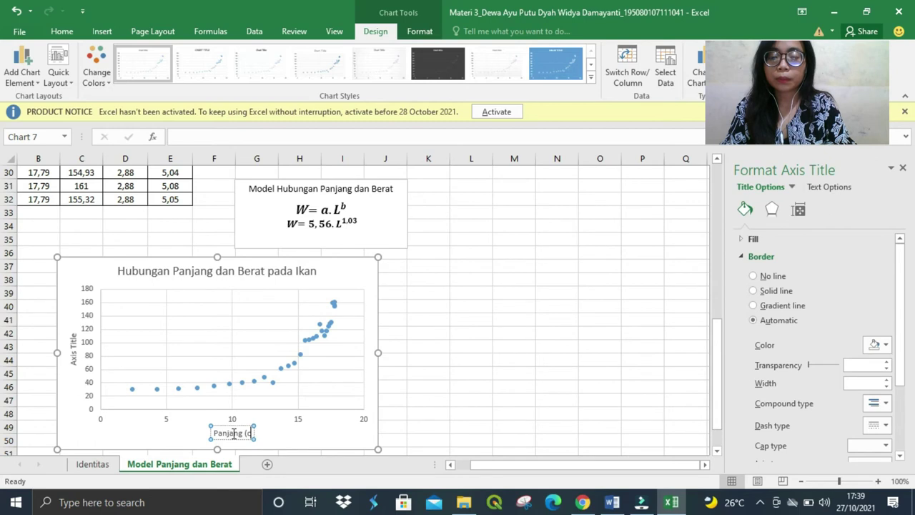
text(m))
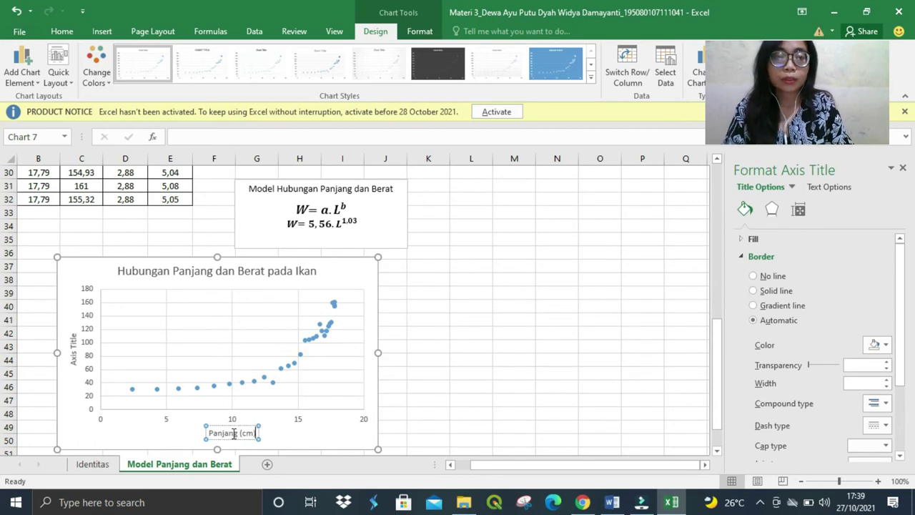
Step: Change the vertical axis title of the chart to "Berat (gram)"
click(74, 355)
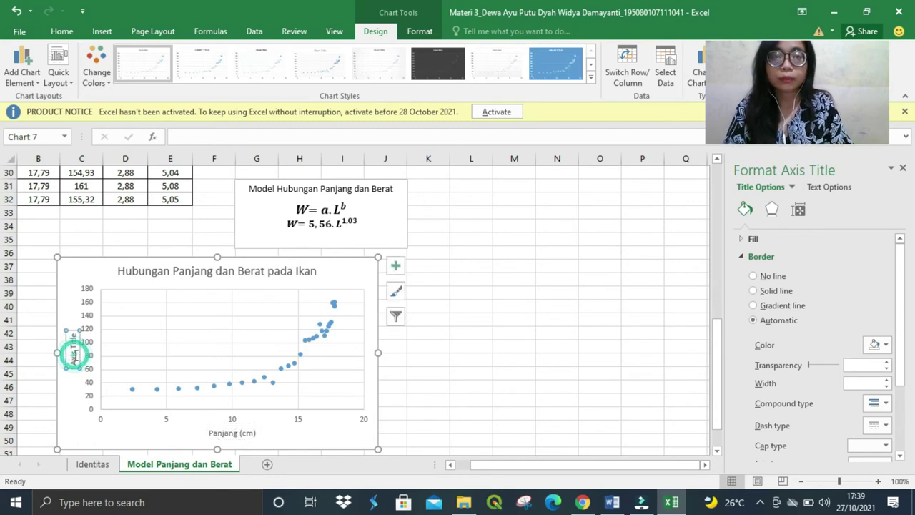
triple_click(74, 355)
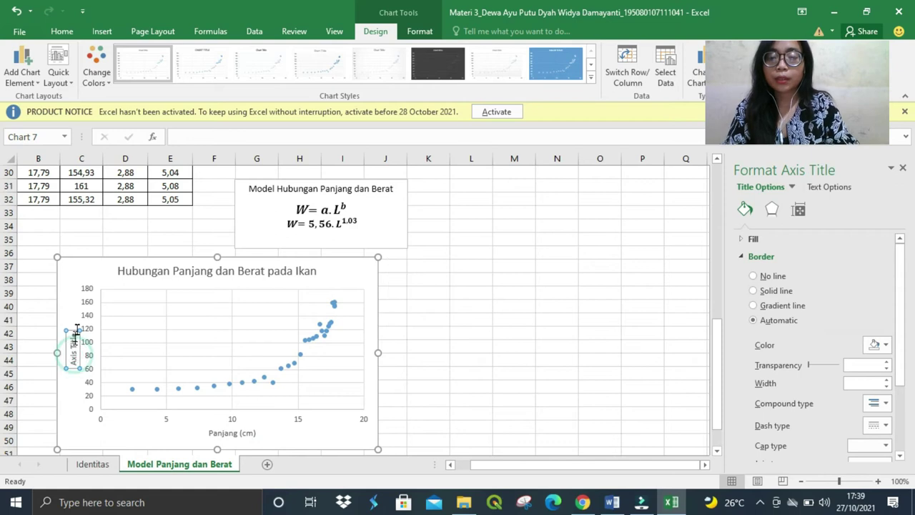
key(Delete)
text(Berat)
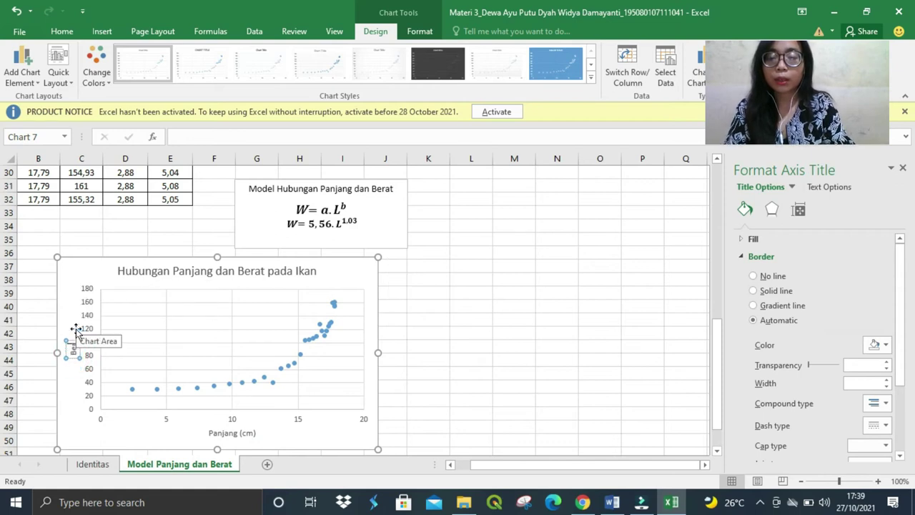
text( (gram))
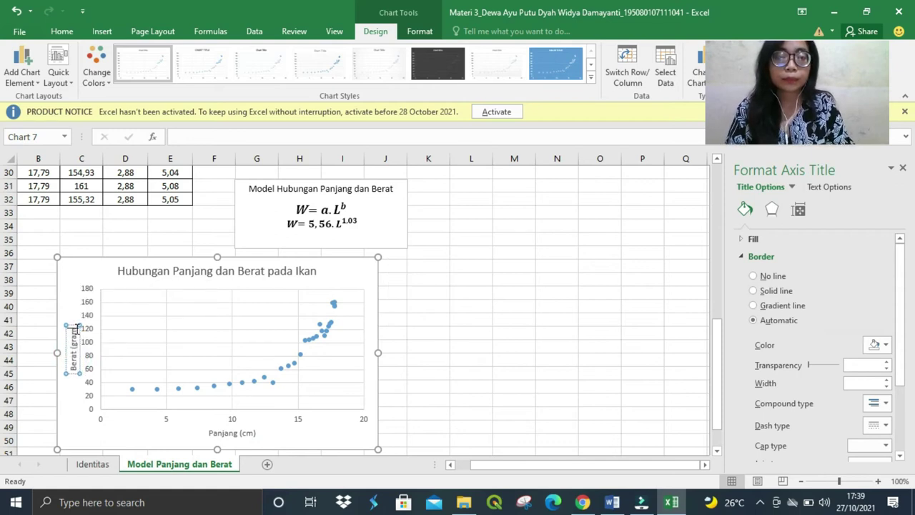
click(433, 306)
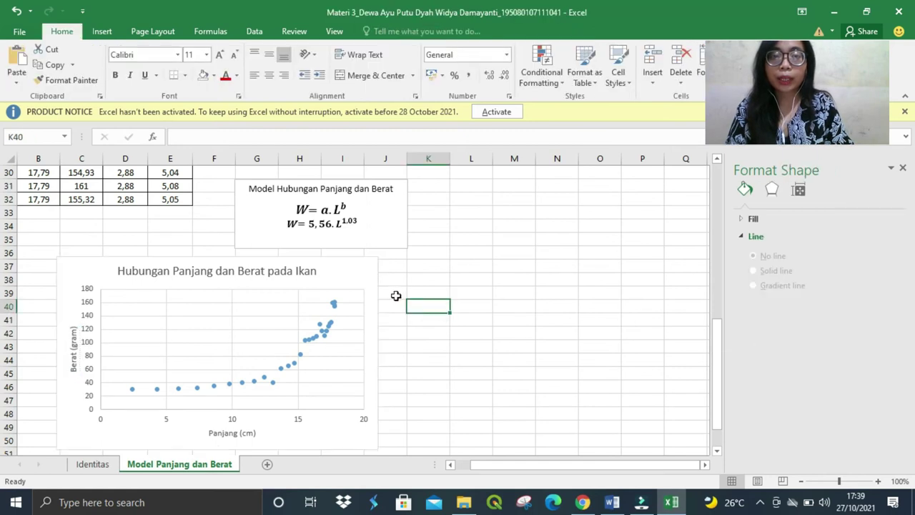
Step: Add a trendline to the scatter chart and set its type to Power
click(360, 277)
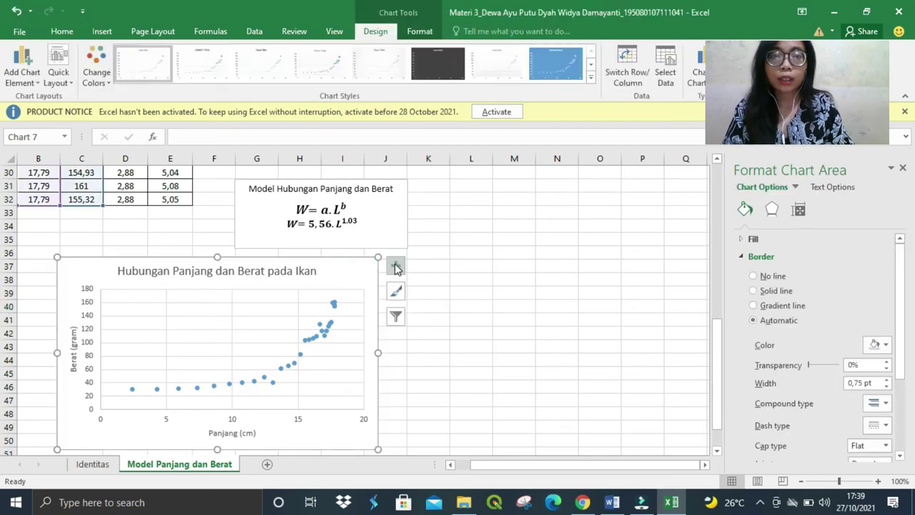
click(396, 266)
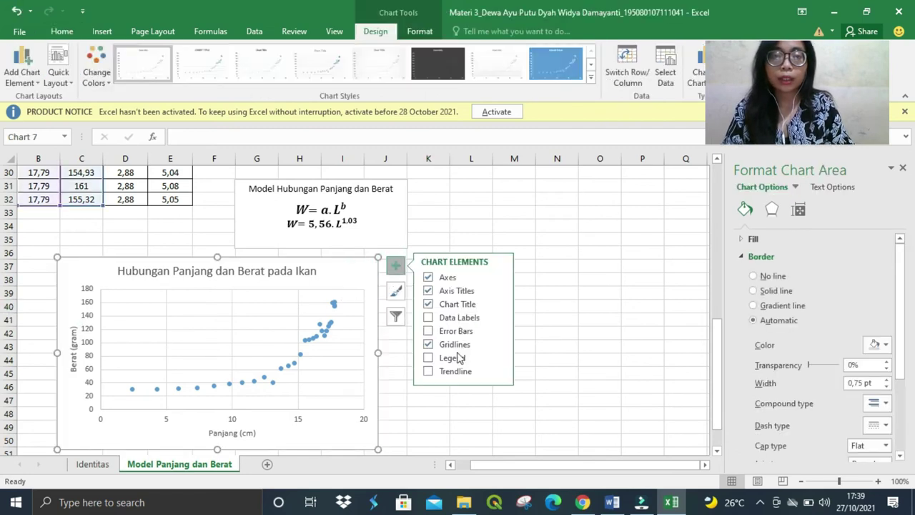
click(500, 370)
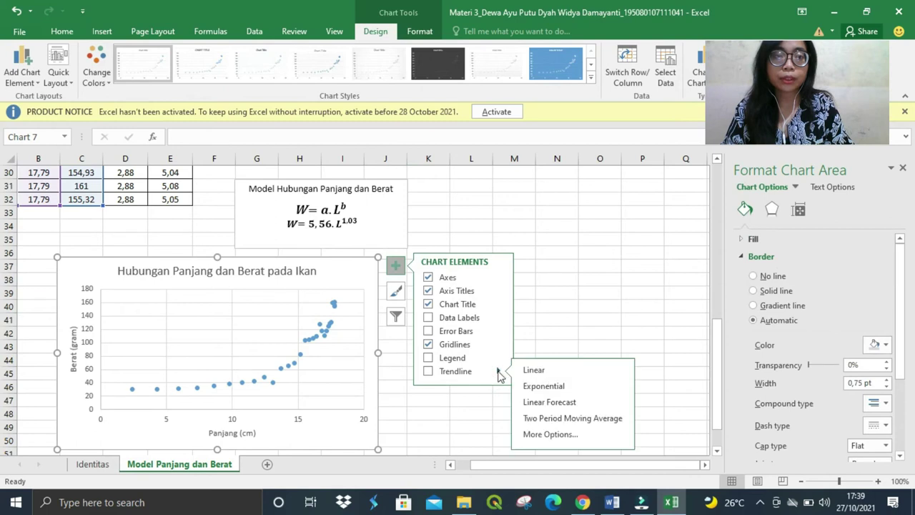
click(560, 434)
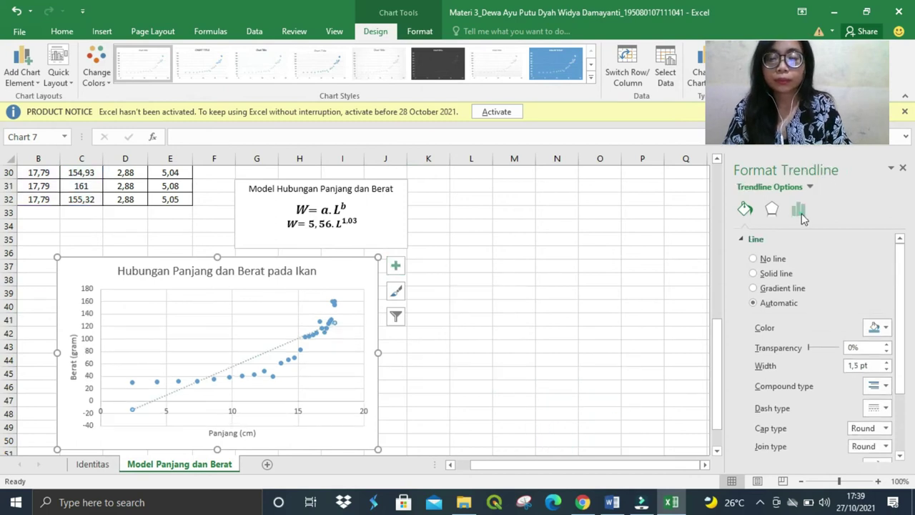
click(799, 214)
drag(900, 279, 900, 325)
click(781, 282)
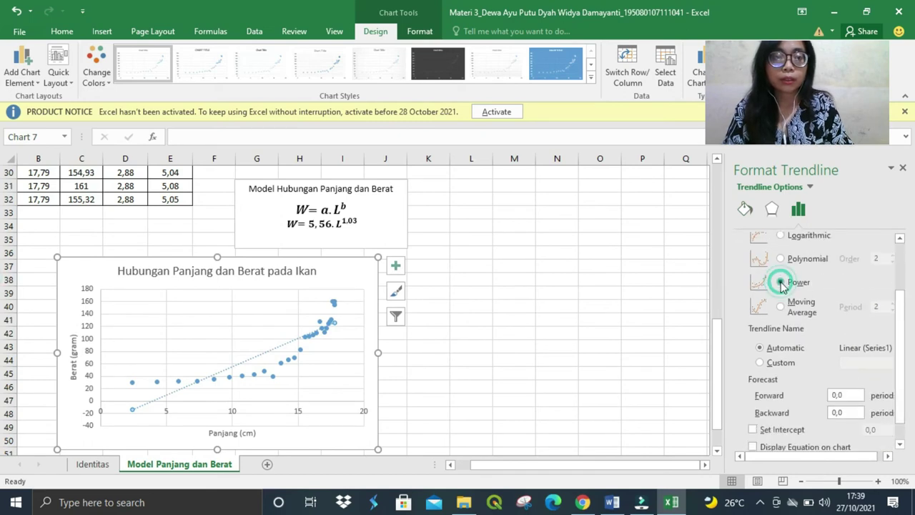
Step: Display the power trendline's equation and R-squared value on the chart
drag(900, 347, 900, 406)
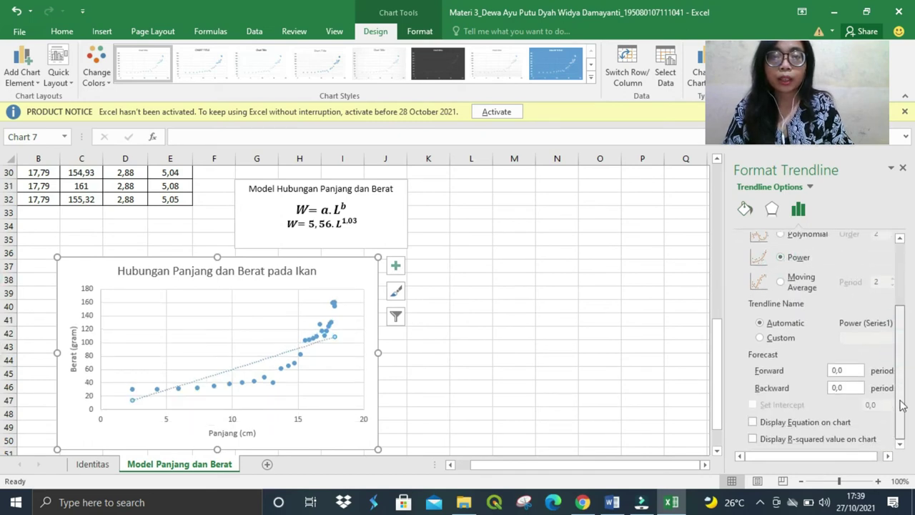
click(760, 425)
click(756, 440)
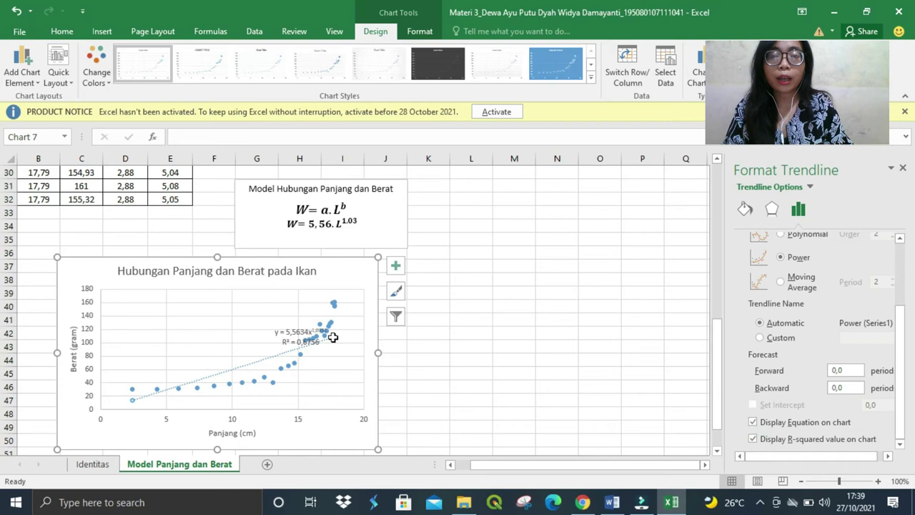
Step: Move the trendline equation label to the empty upper-left area of the plot and replace its "y" with "W"
drag(318, 339, 230, 329)
drag(230, 327, 230, 327)
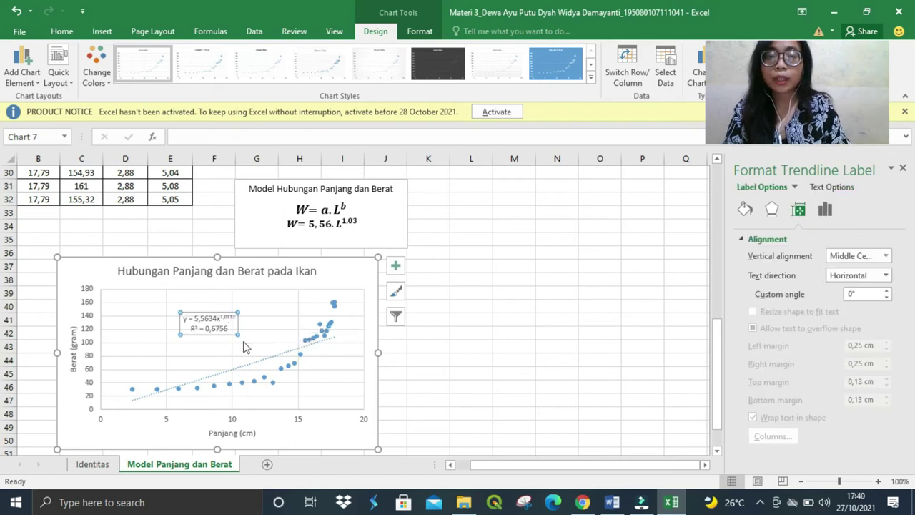
click(188, 319)
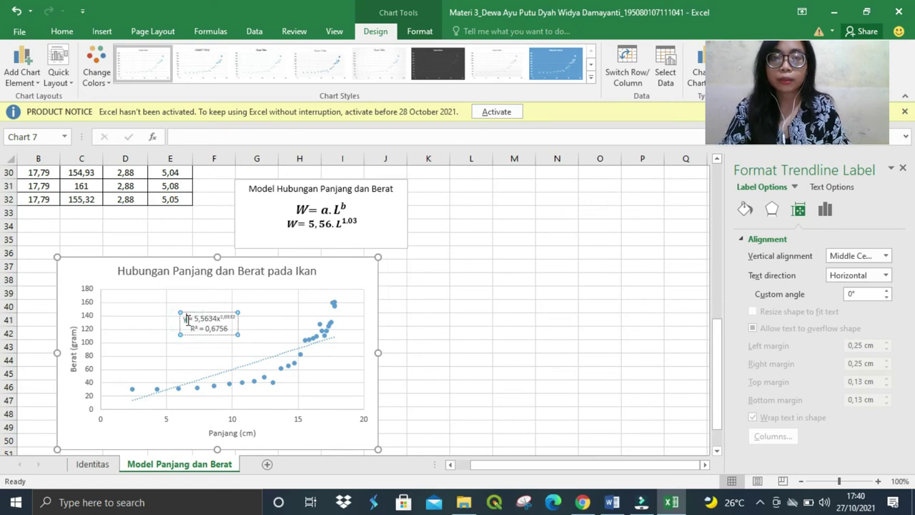
key(Delete)
text(W)
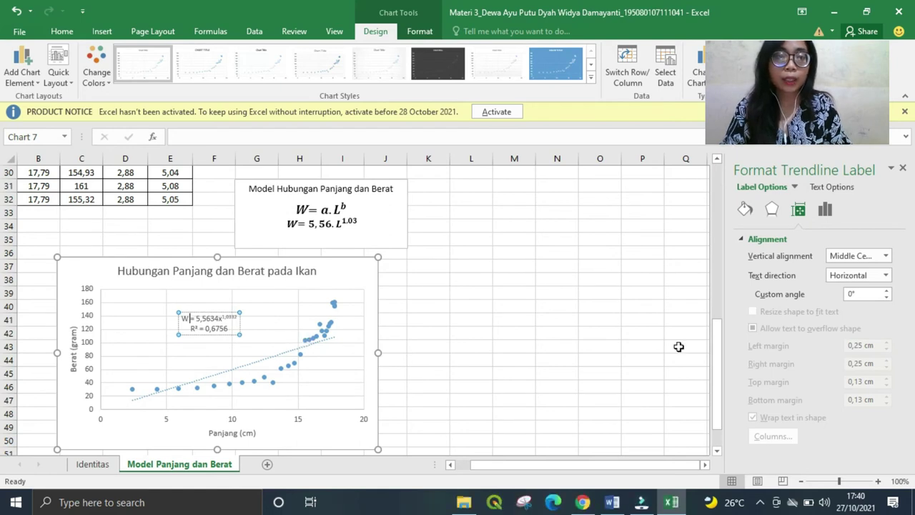
Step: Add the line "r = 0,8" below the R-squared value in the trendline label
drag(719, 350, 714, 430)
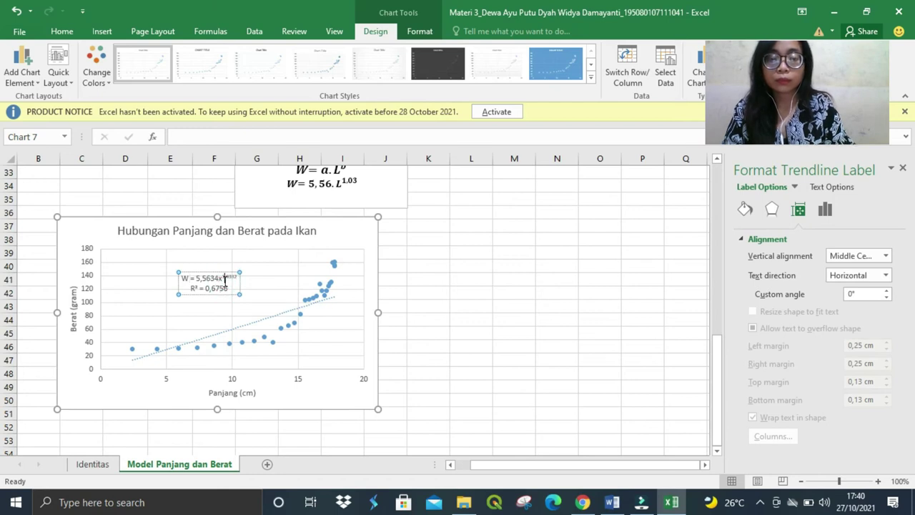
key(Return)
text(R =)
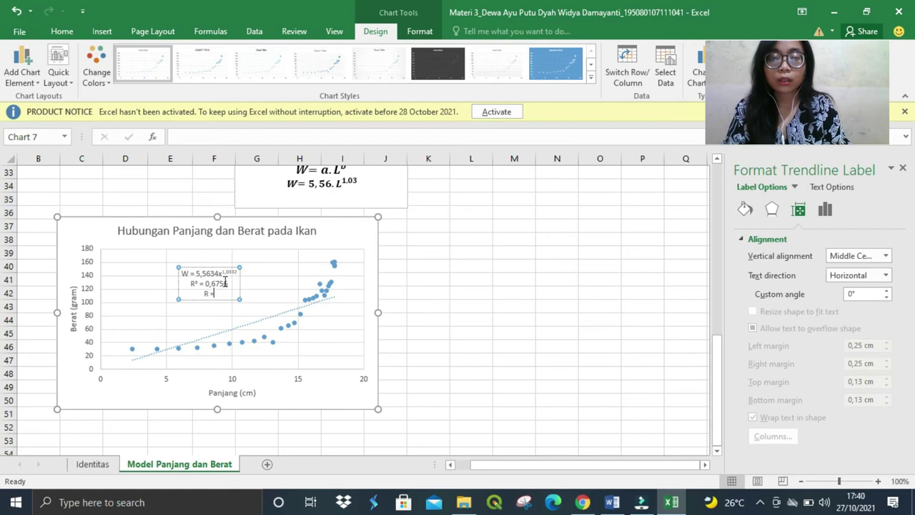
key(BackSpace)
key(BackSpace)
key(BackSpace)
key(BackSpace)
text(r = )
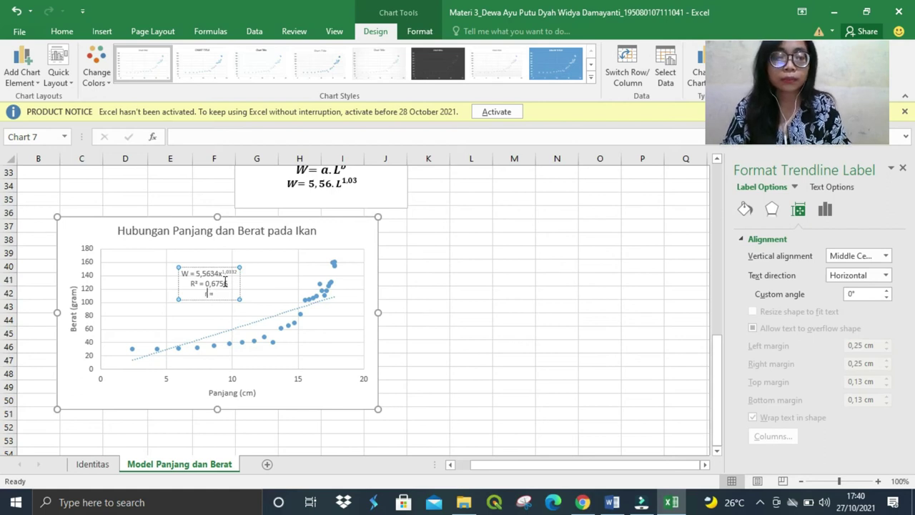
text(0)
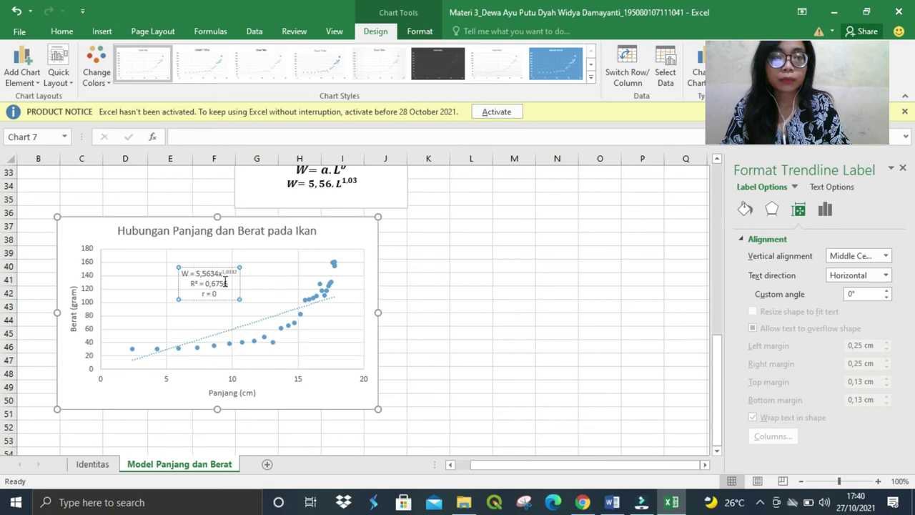
text(,8)
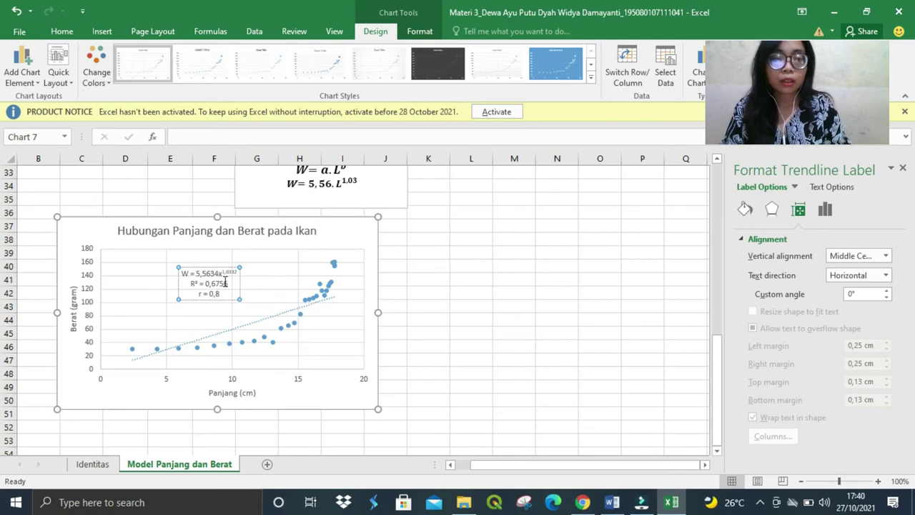
Step: Add a final line "n = 30" to the trendline label and finish editing it
key(Return)
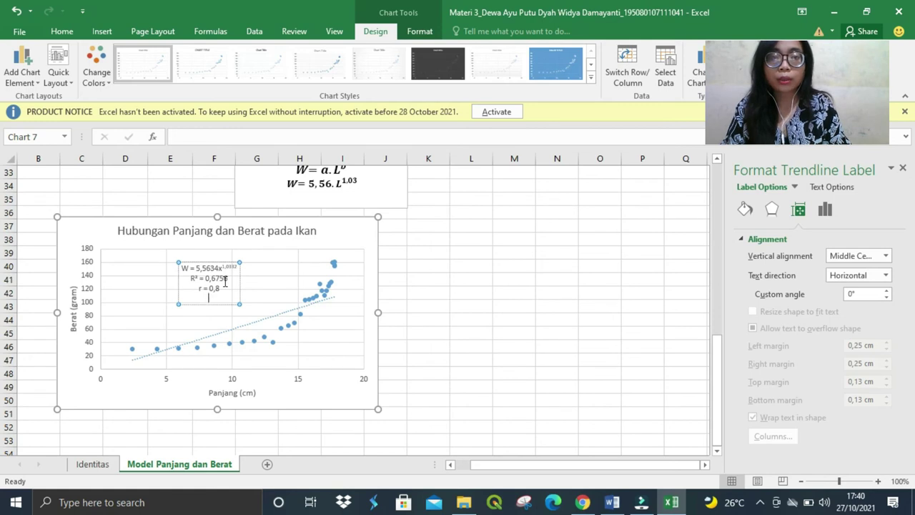
text(n = 30)
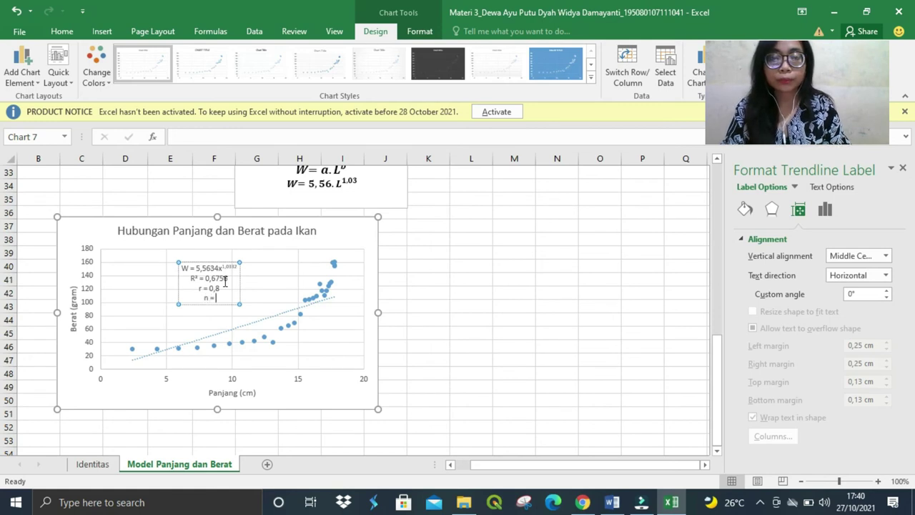
click(412, 262)
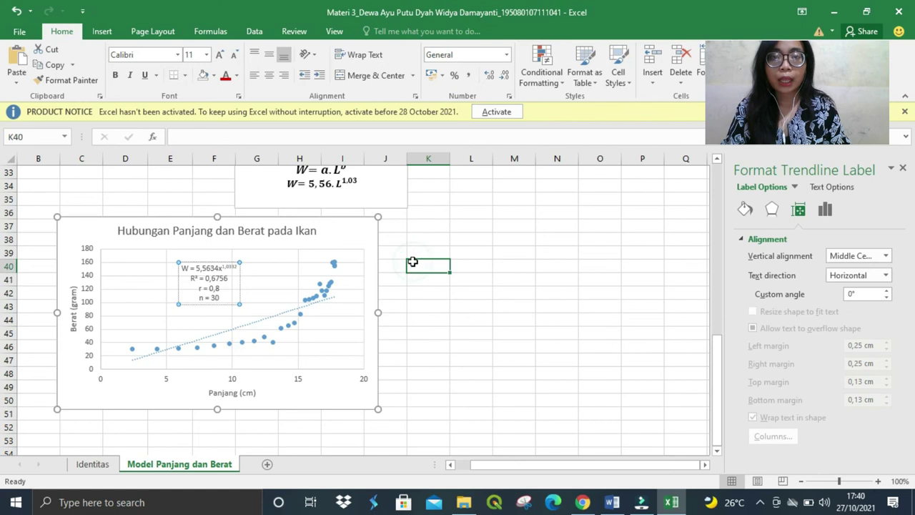